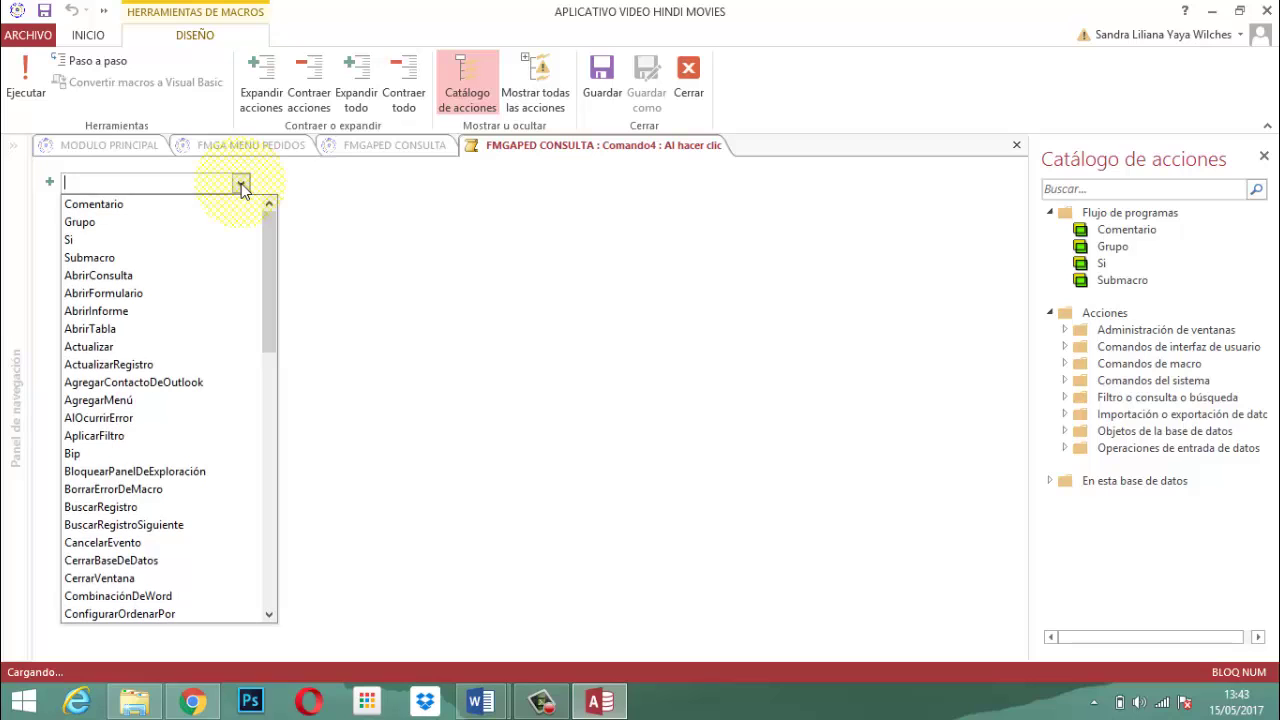
Add an AbrirInforme action to the macro that opens the report LR PED INFORME in Vista preliminar.
left_click(107, 314)
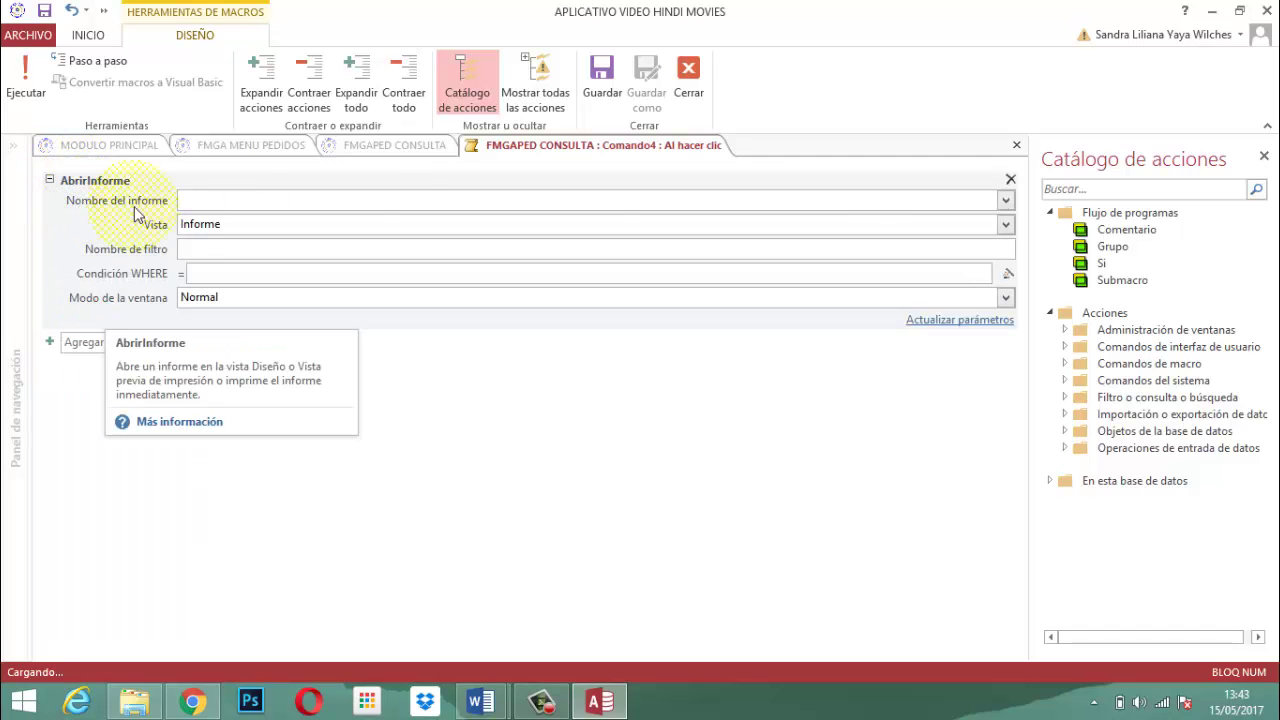
left_click(1006, 201)
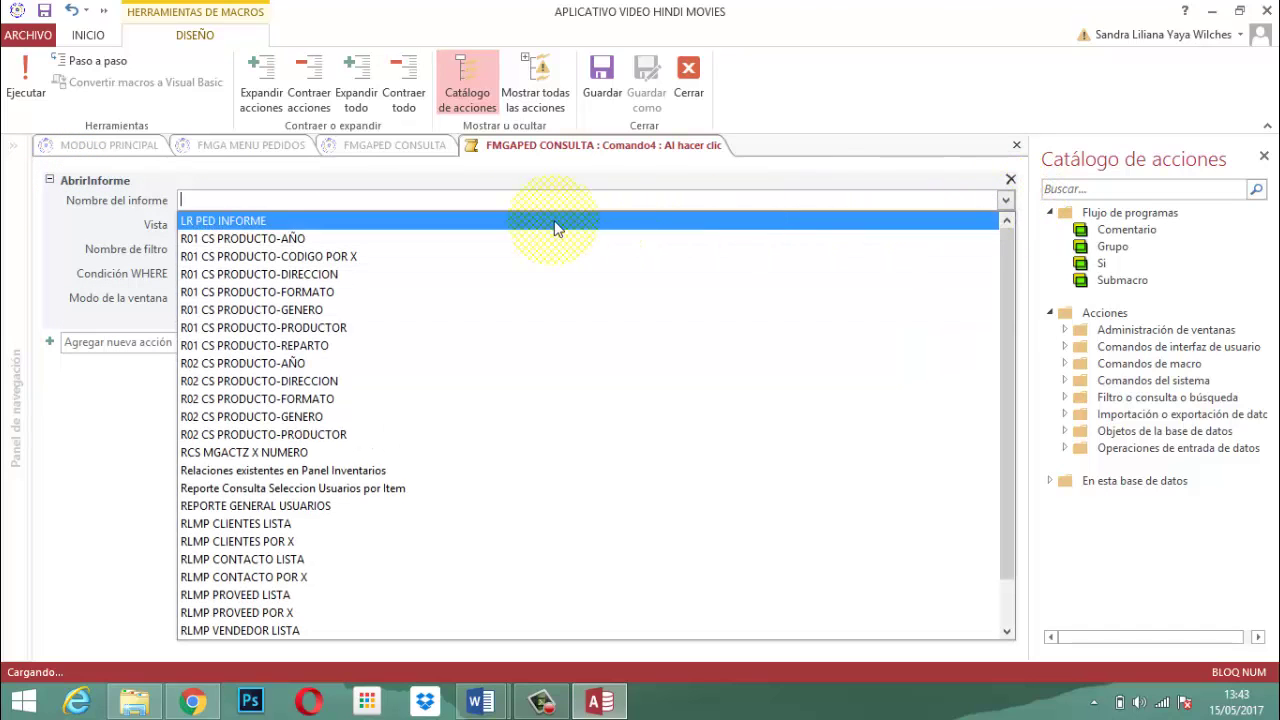
left_click(236, 221)
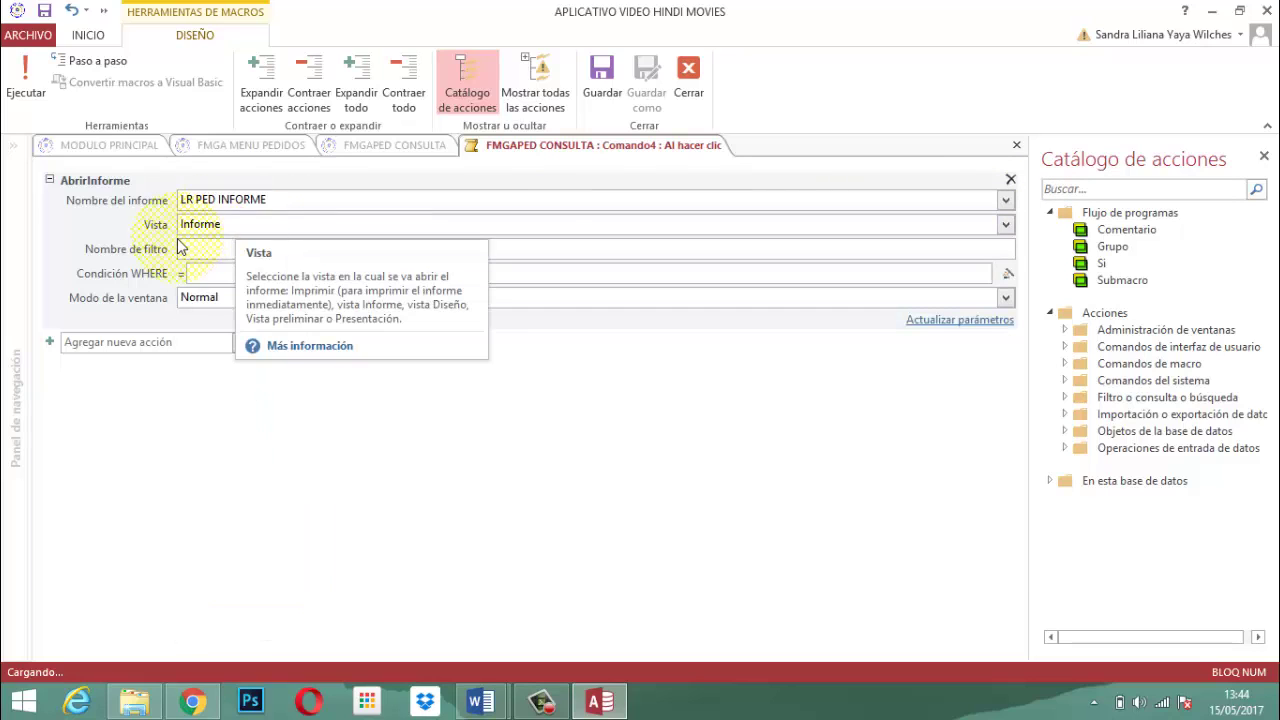
left_click(1007, 225)
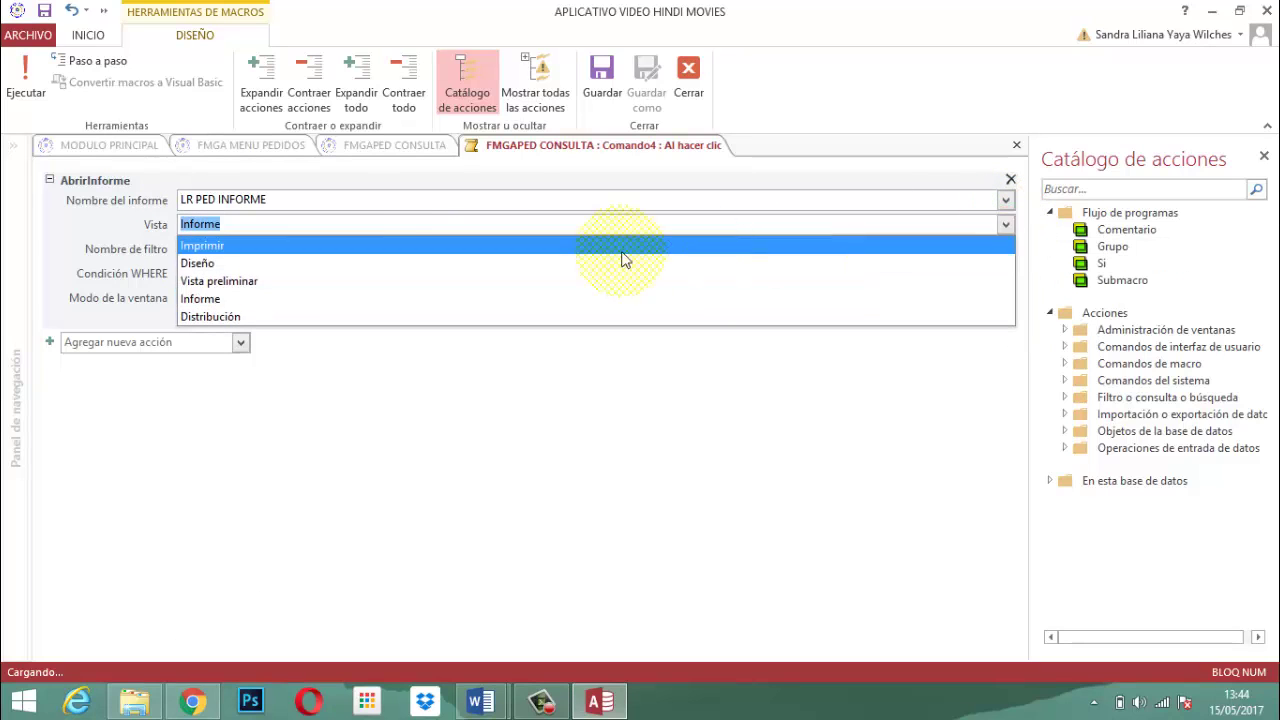
left_click(218, 278)
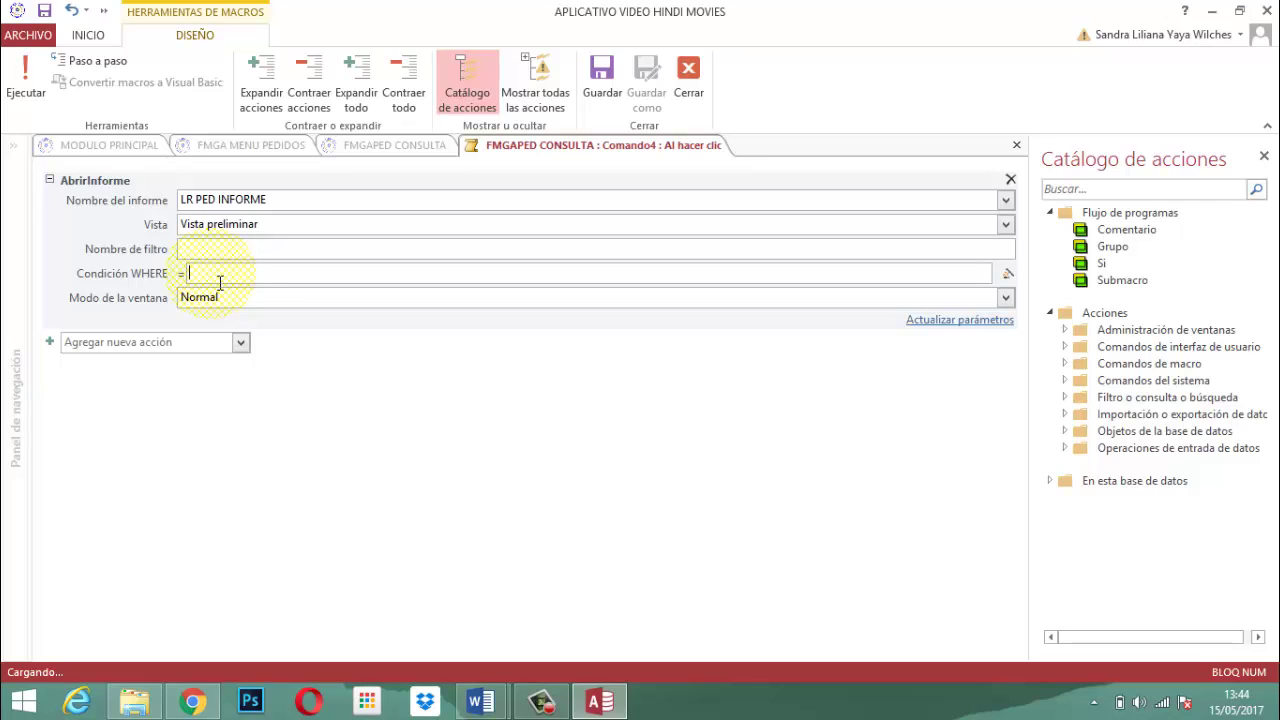
Start the action's WHERE condition with the query field reference [CS PED CONSULTA]![IDPED].
type("[cs")
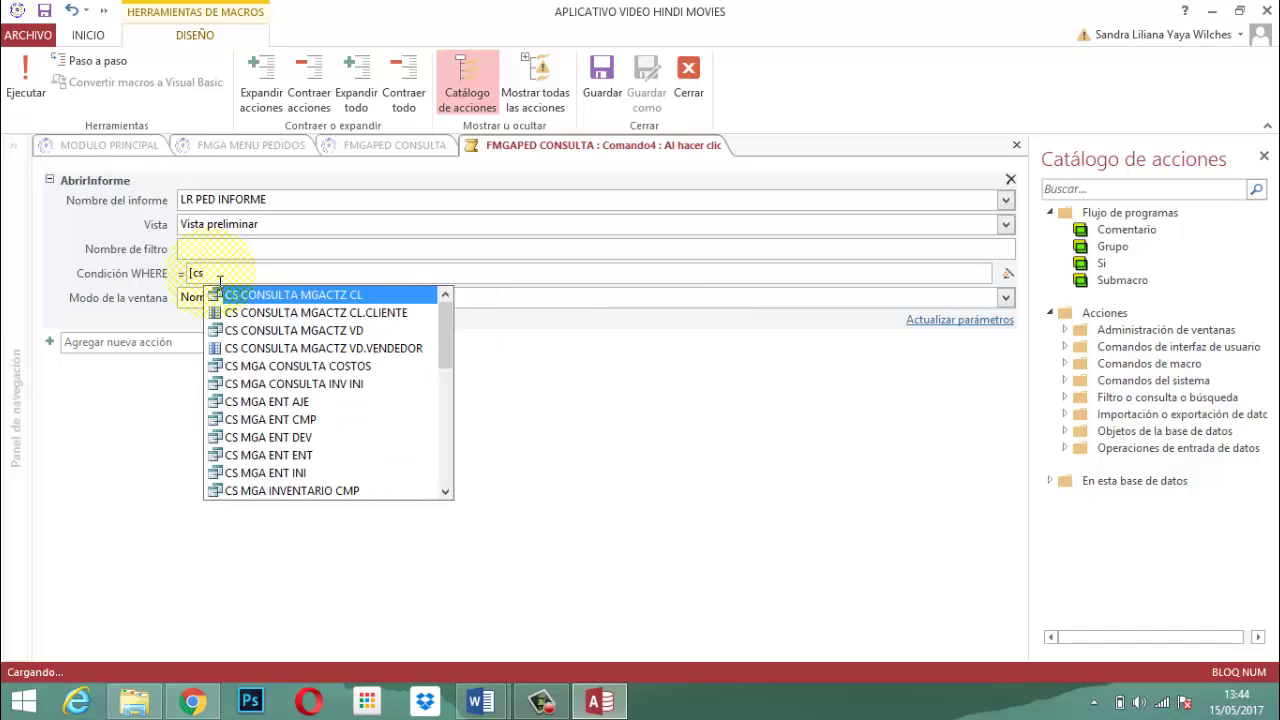
type(" ped")
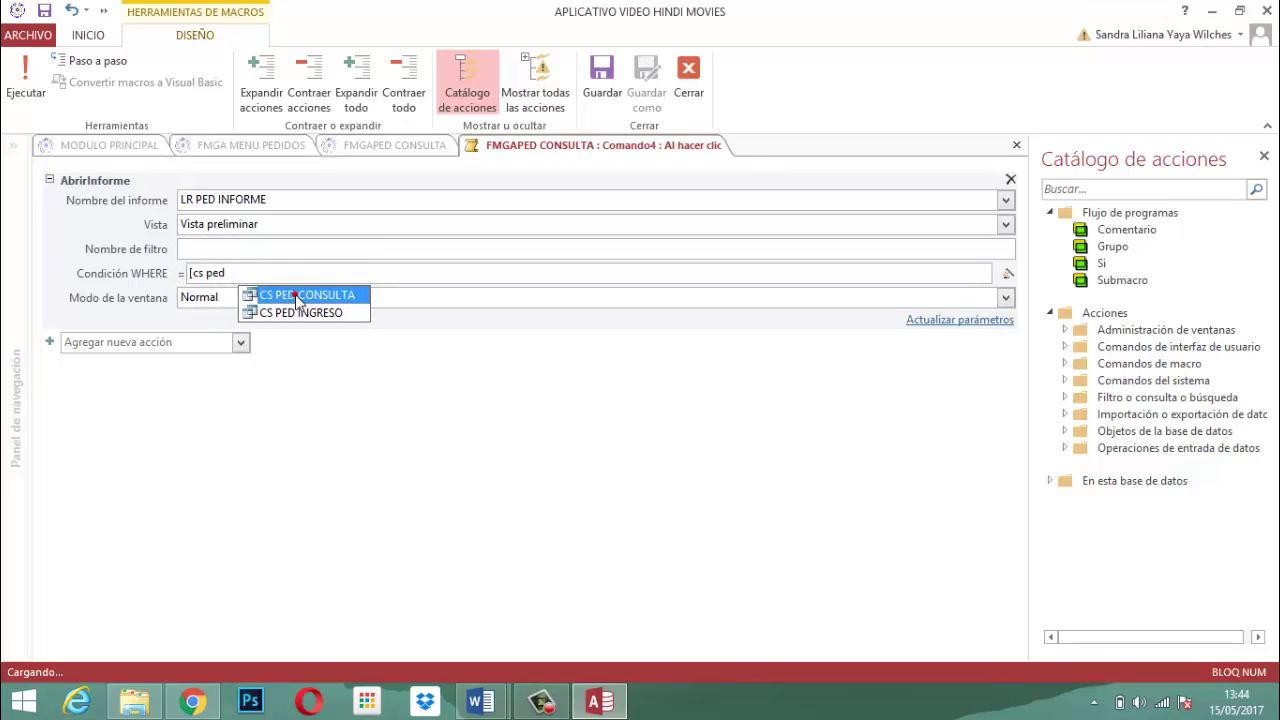
left_click(295, 295)
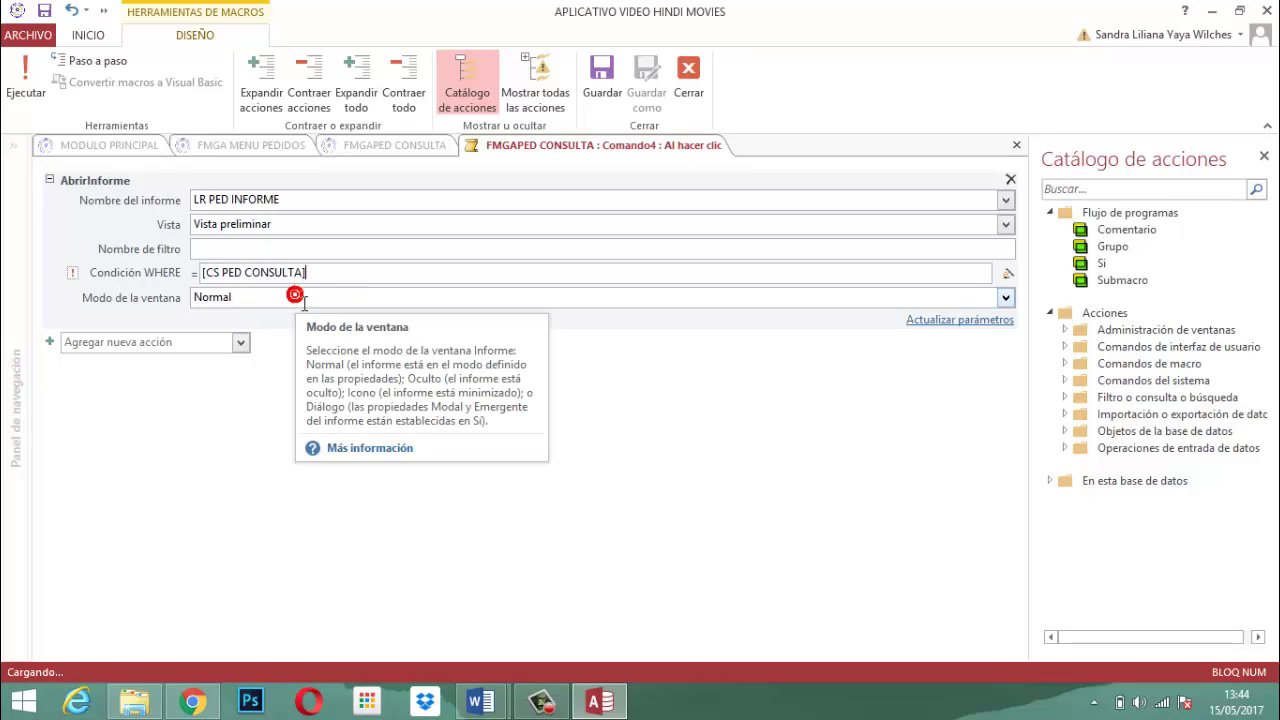
type("!")
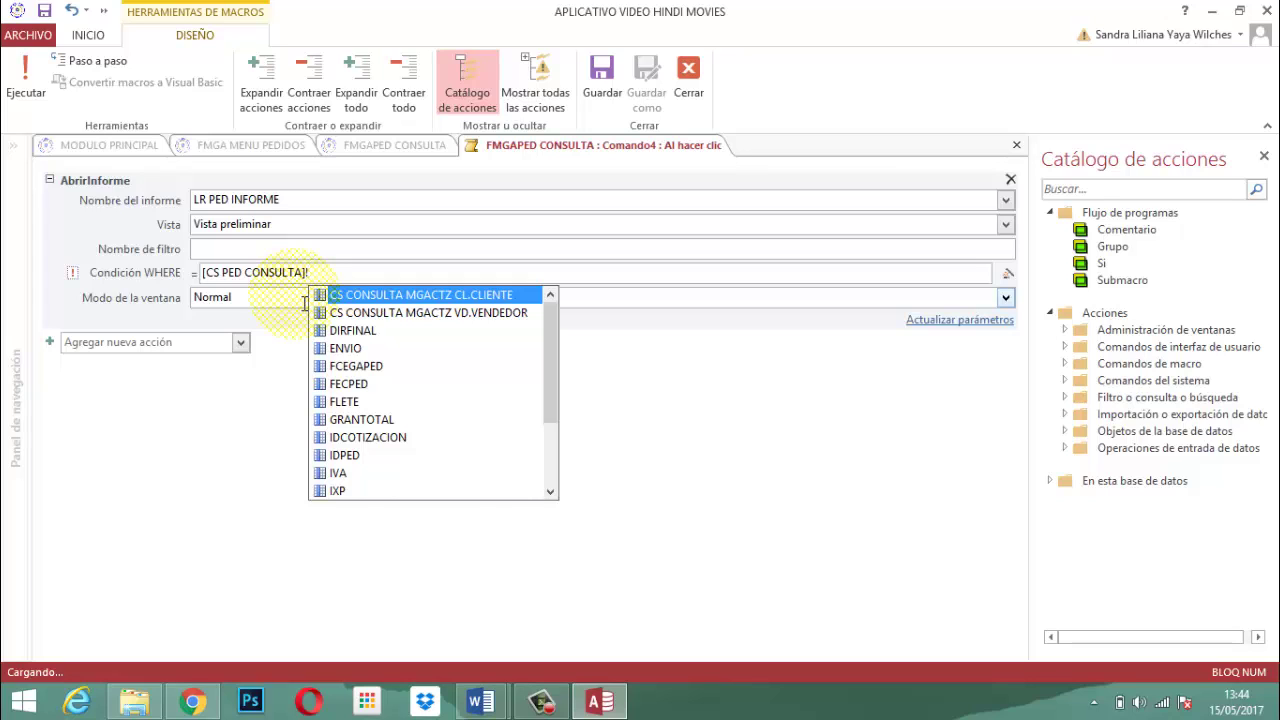
left_click(340, 456)
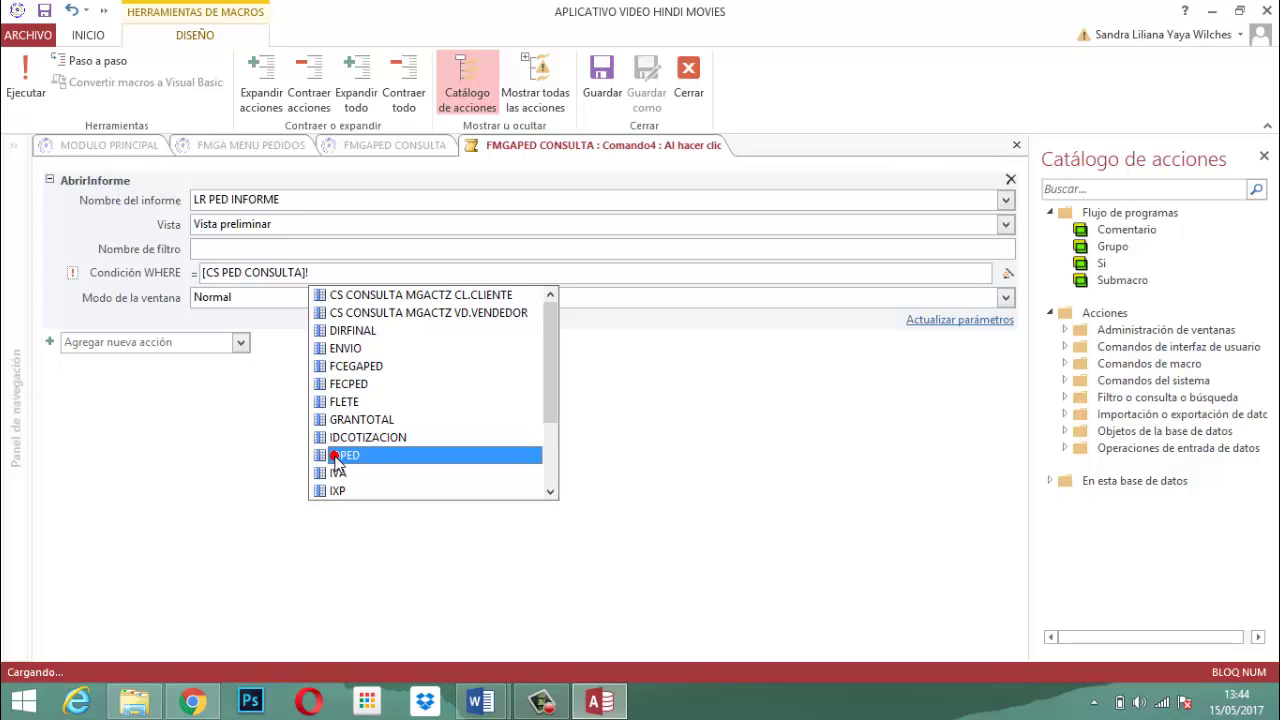
double_click(336, 457)
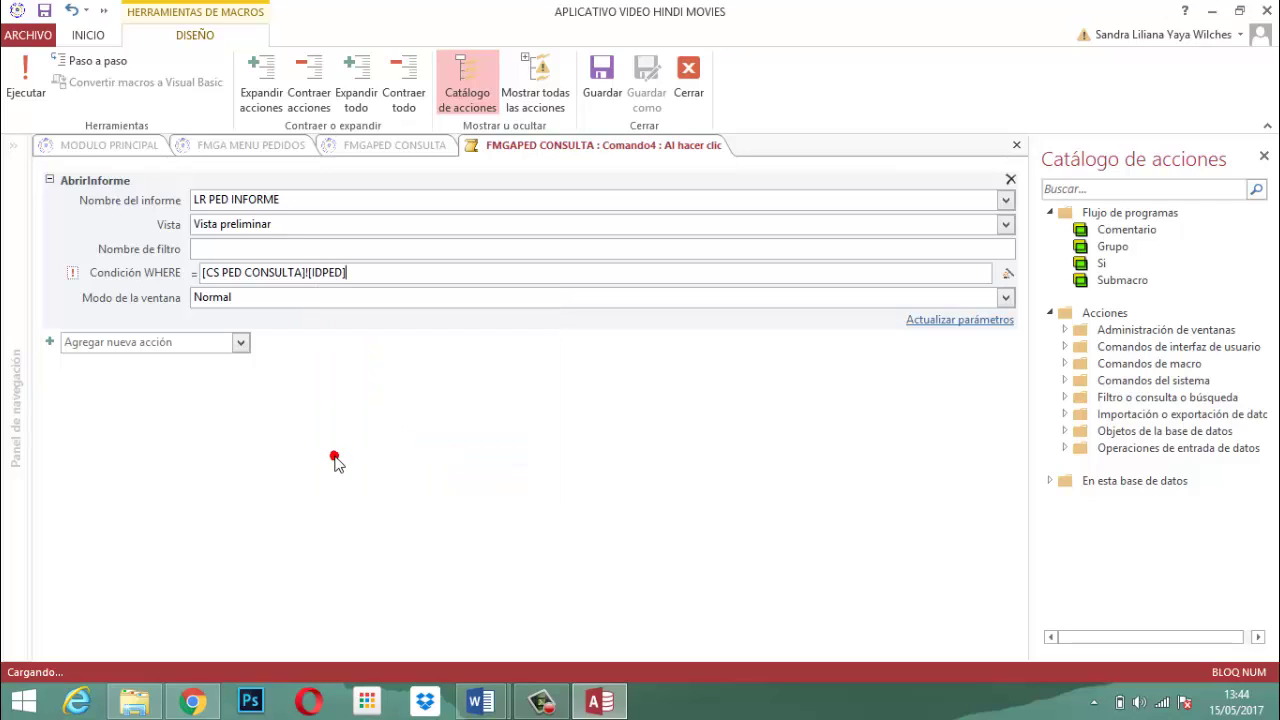
Complete the WHERE condition by equating the field to =[Formularios]![FMGAPED CONSULTA]![cmbnroped].
type("=")
type("[f")
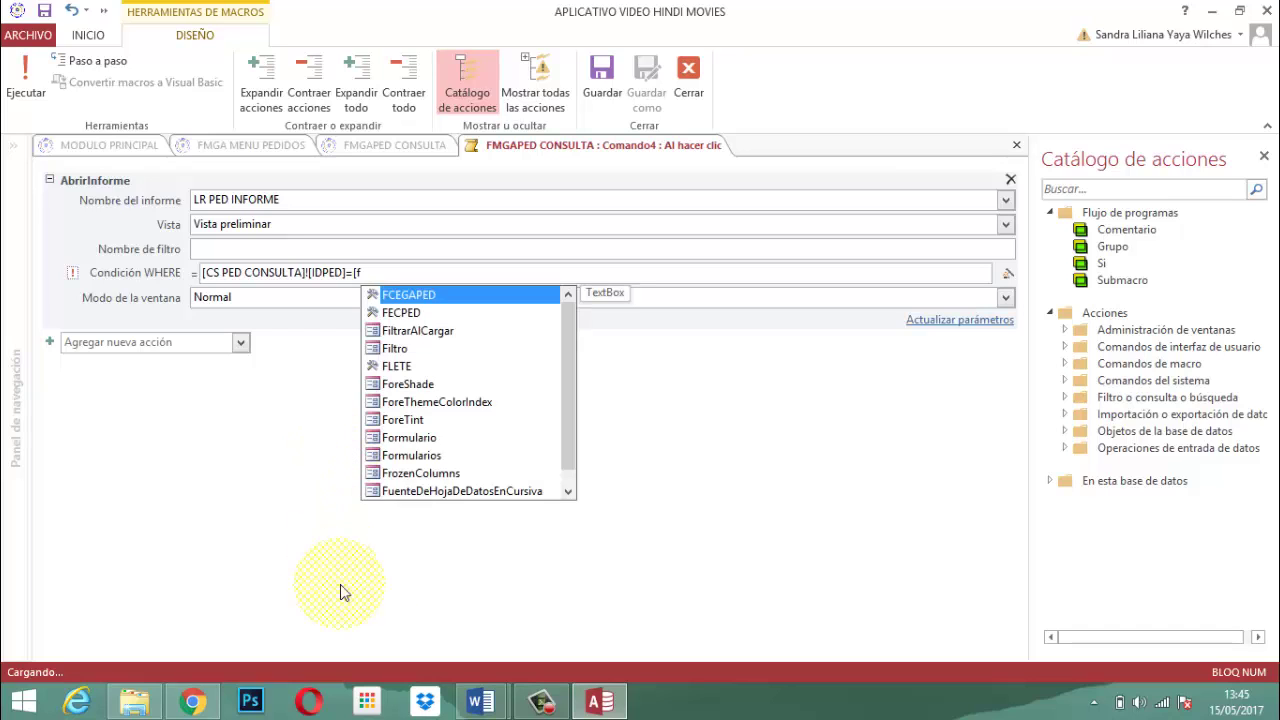
double_click(410, 455)
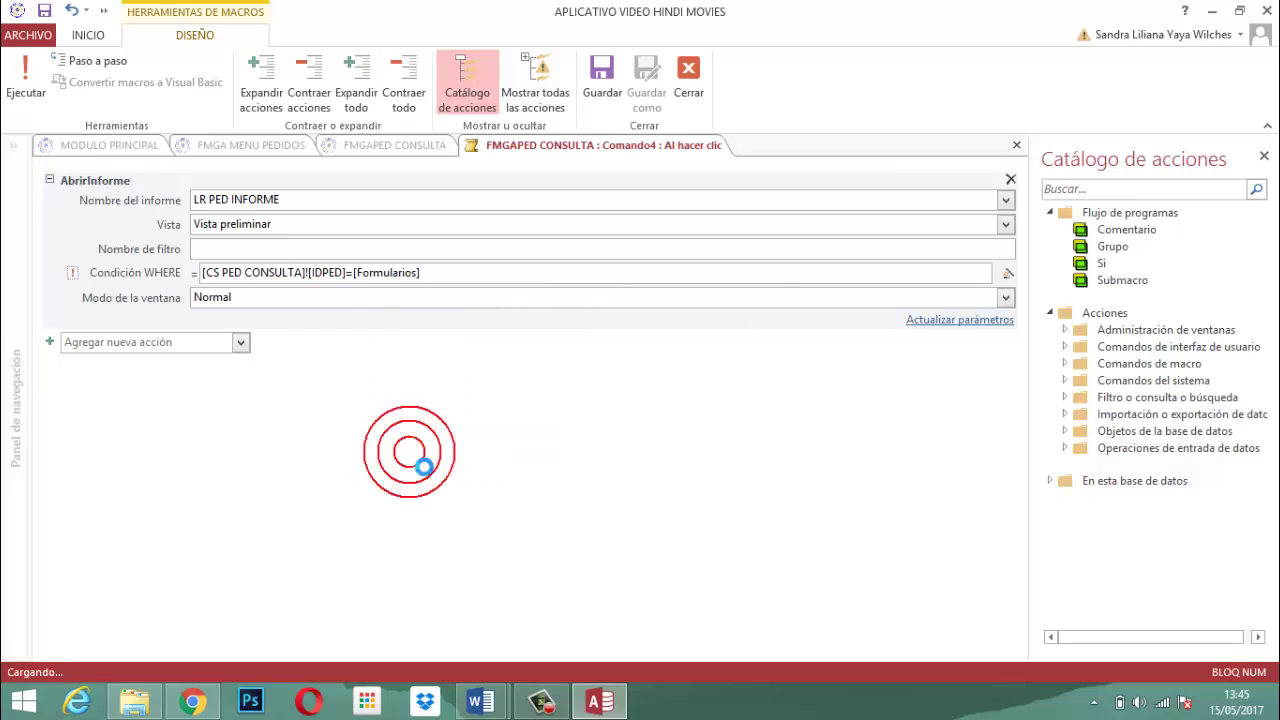
type("!")
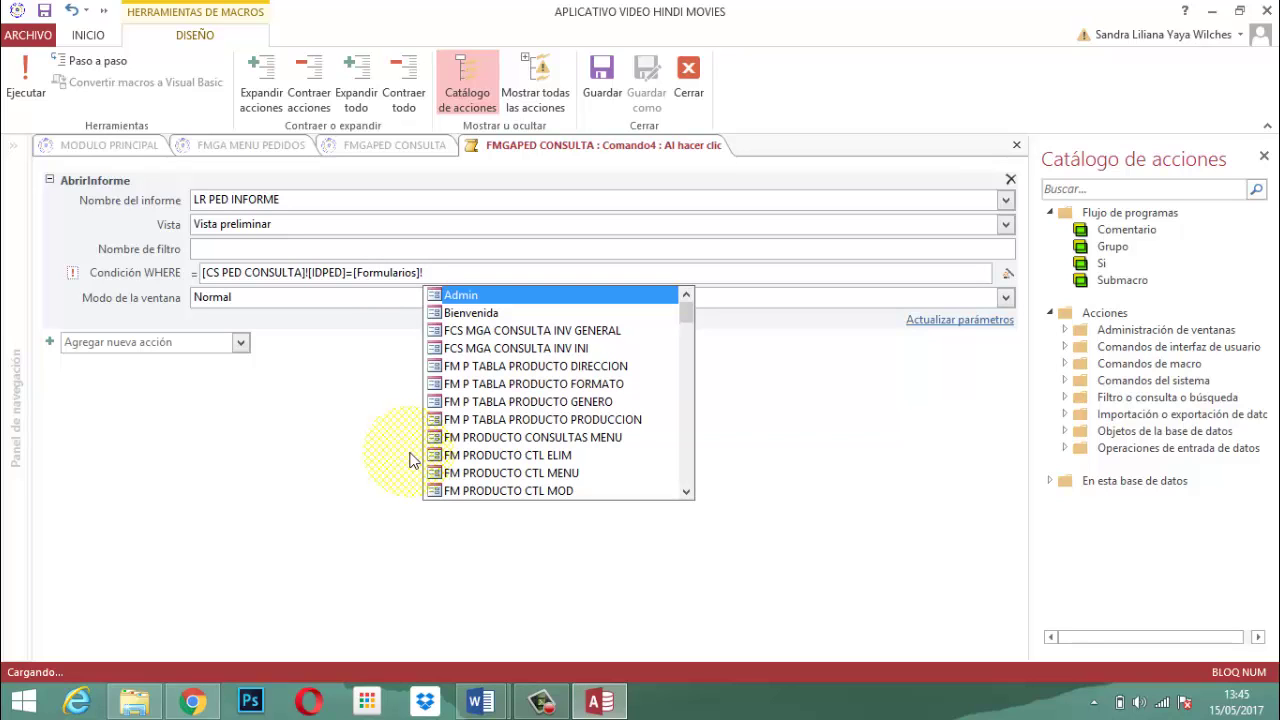
type("fmga")
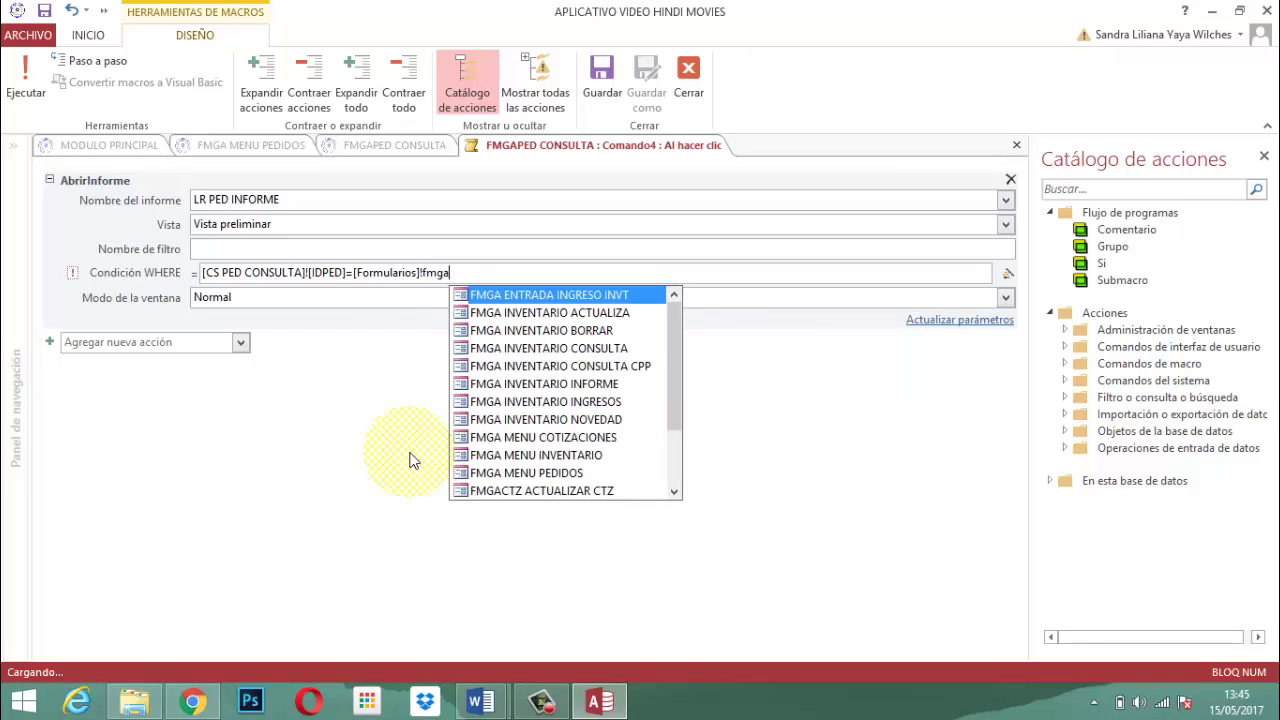
type("ped")
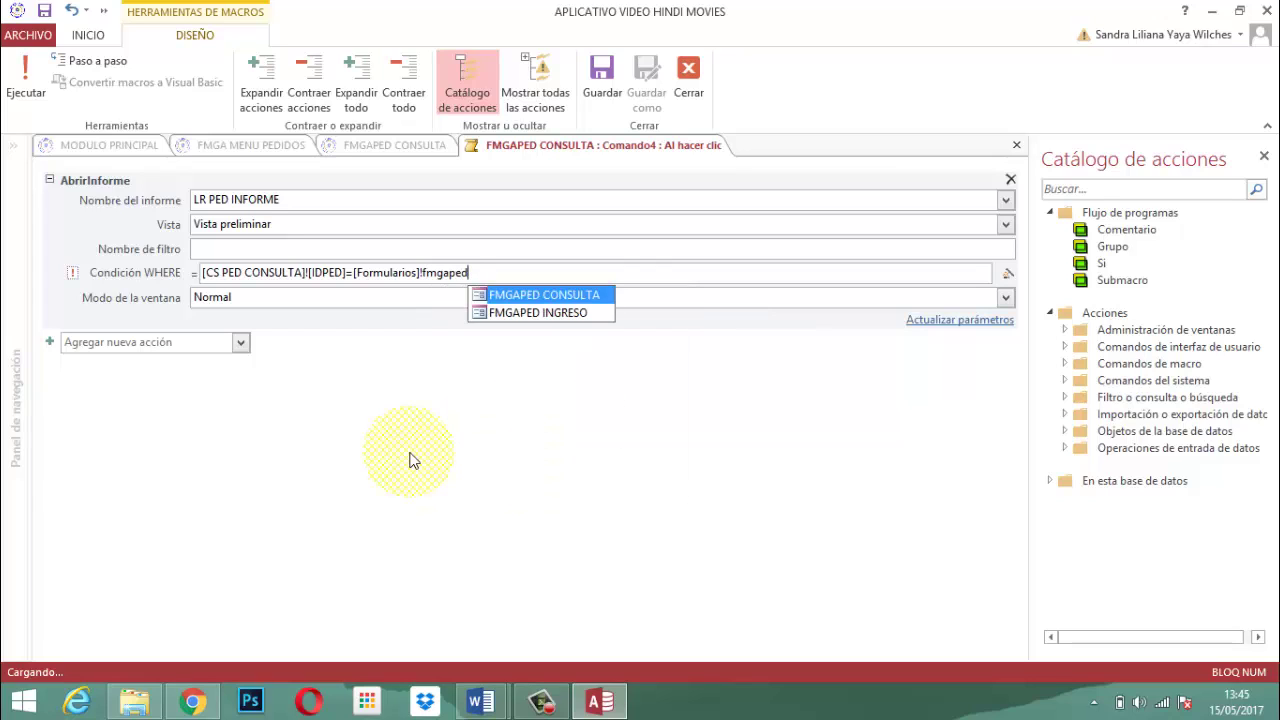
left_click(543, 294)
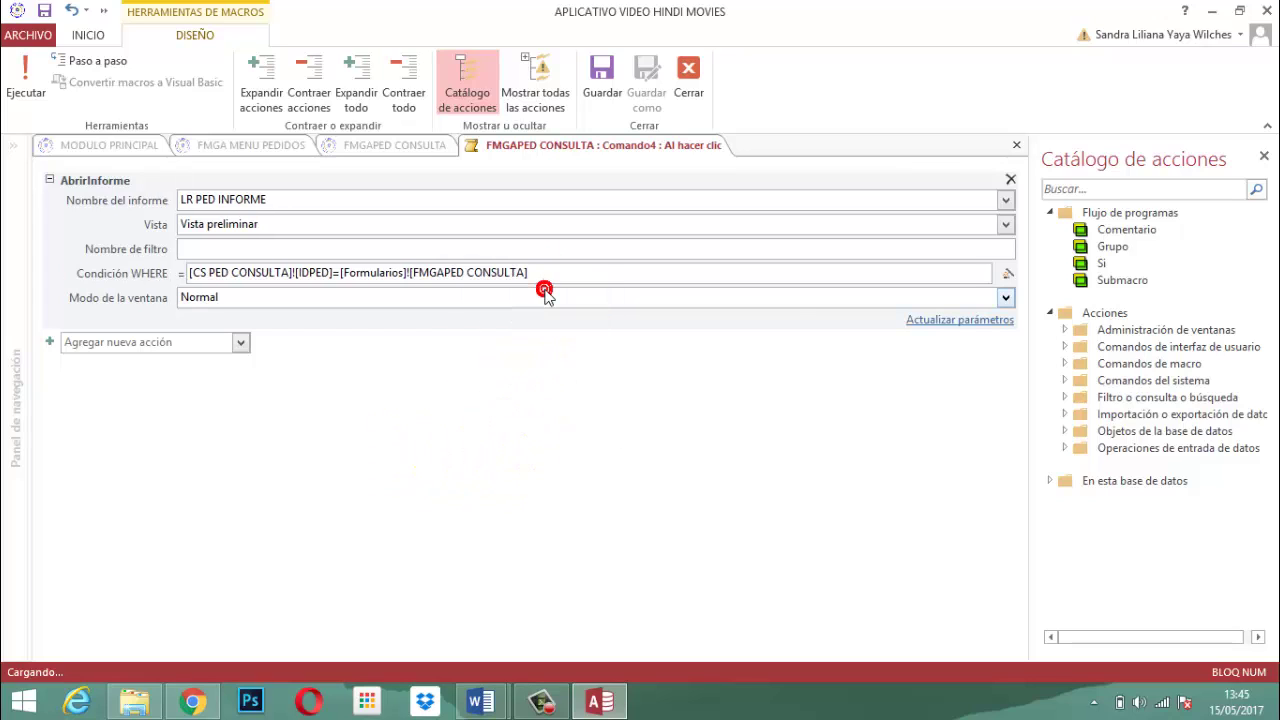
type("!")
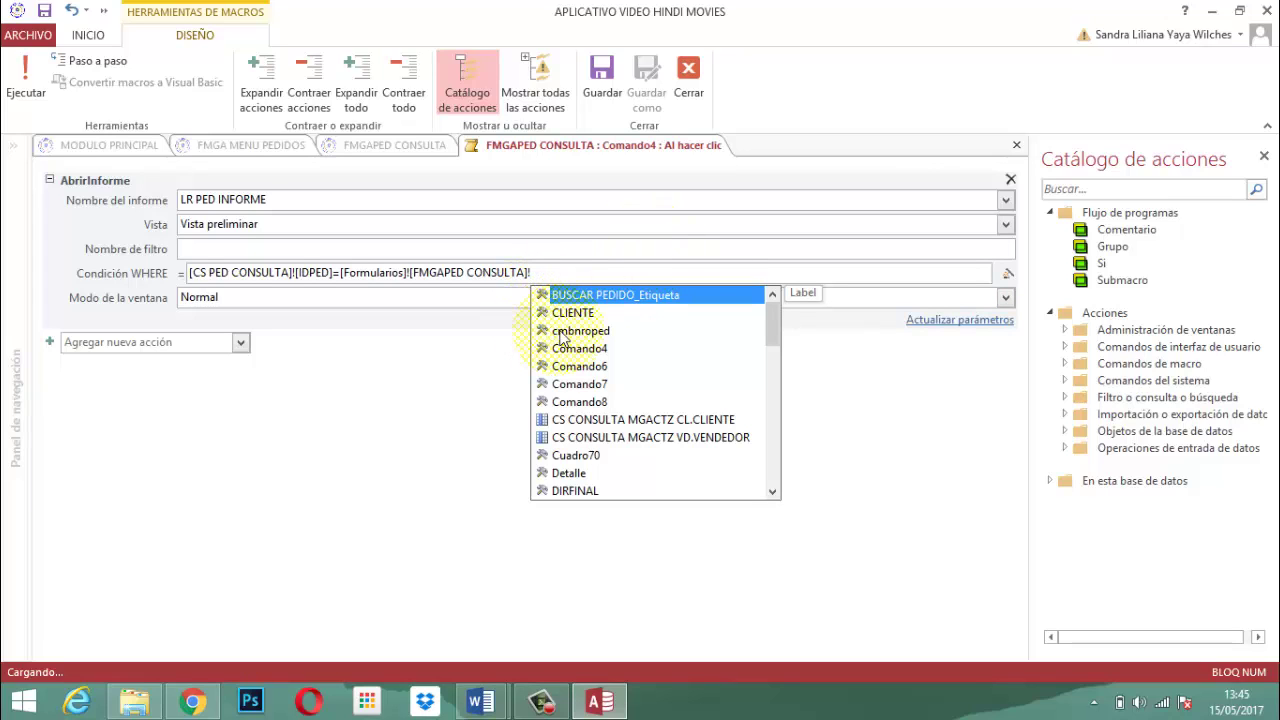
left_click(597, 331)
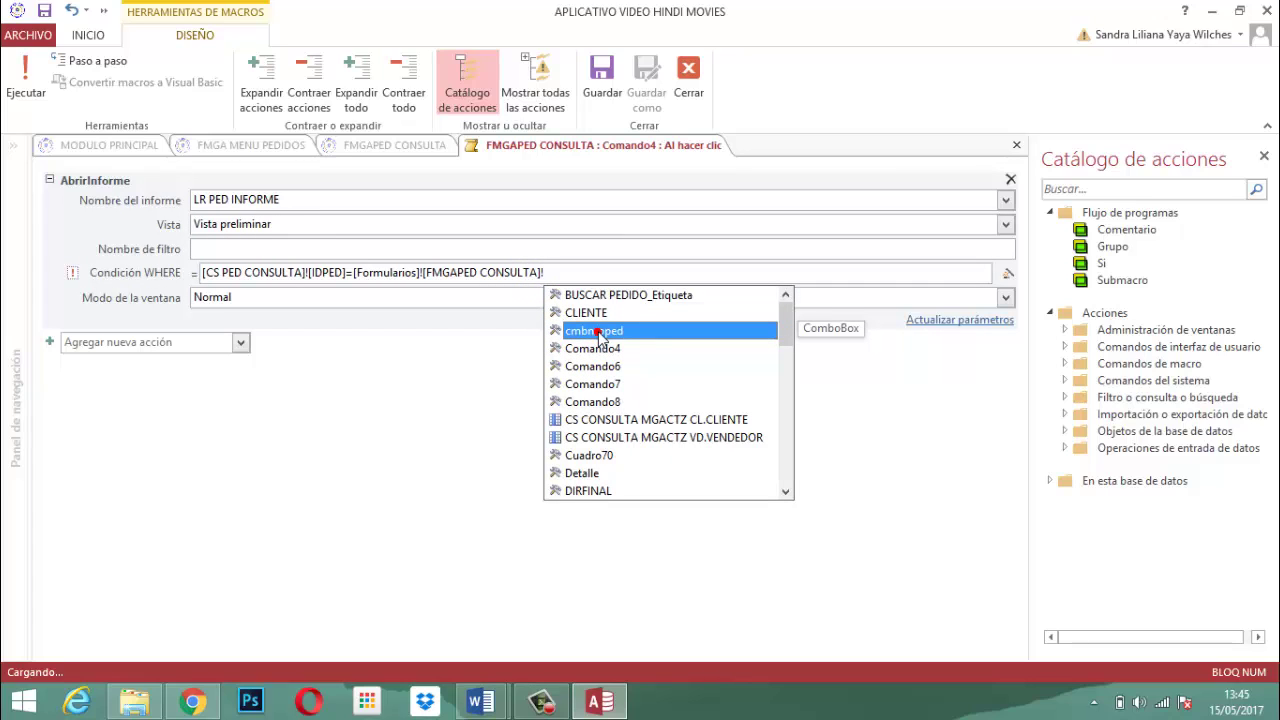
double_click(597, 331)
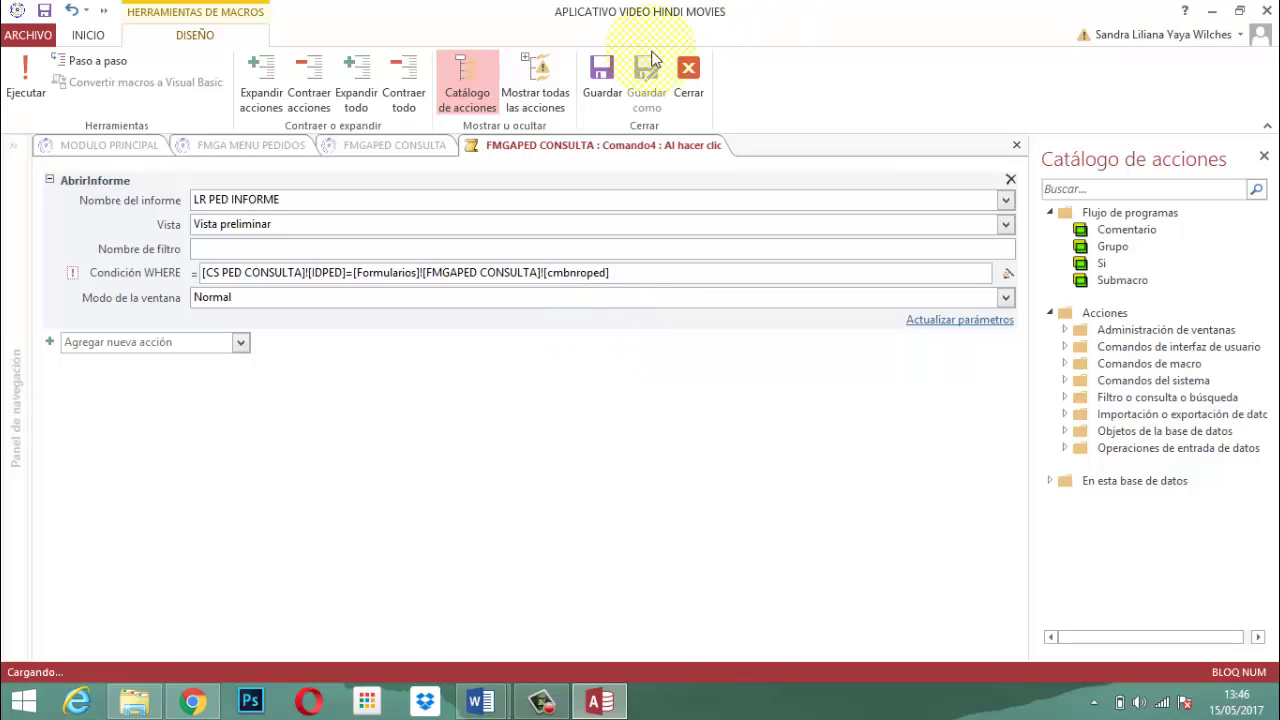
Close the macro, saving its changes to the button's click event, and close the form's property sheet.
left_click(693, 97)
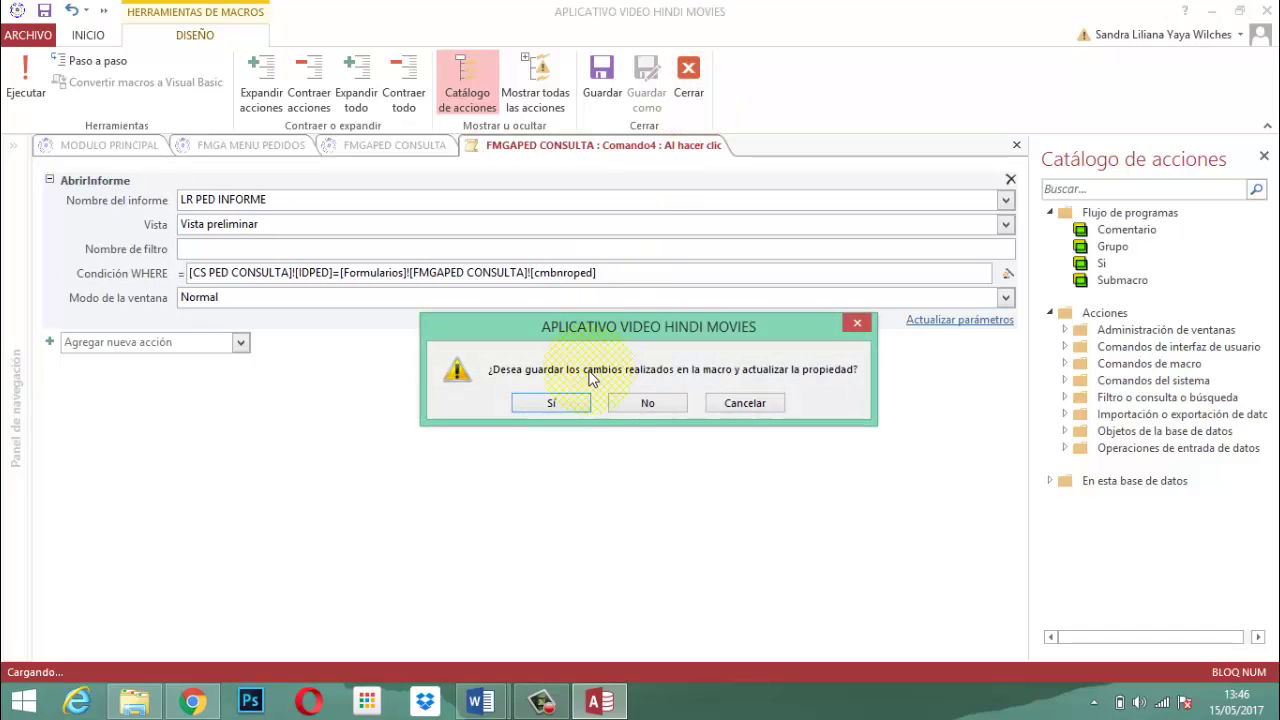
left_click(553, 403)
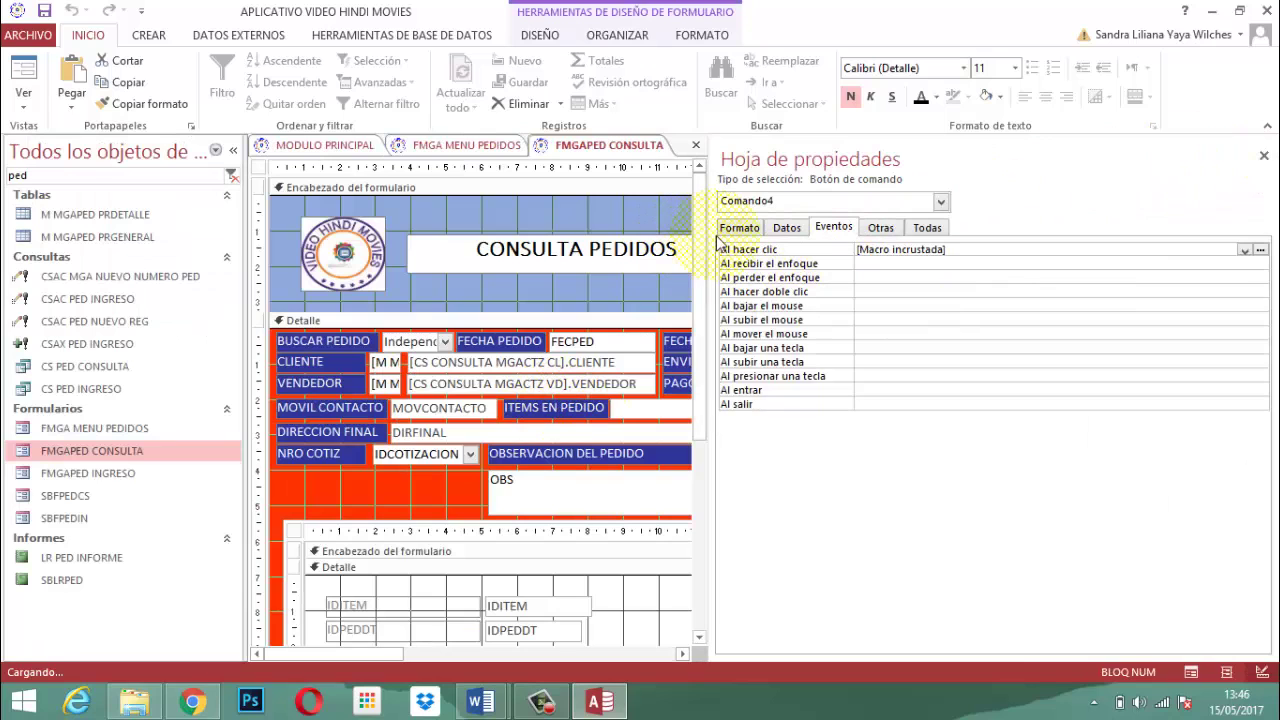
left_click_drag(720, 243, 990, 243)
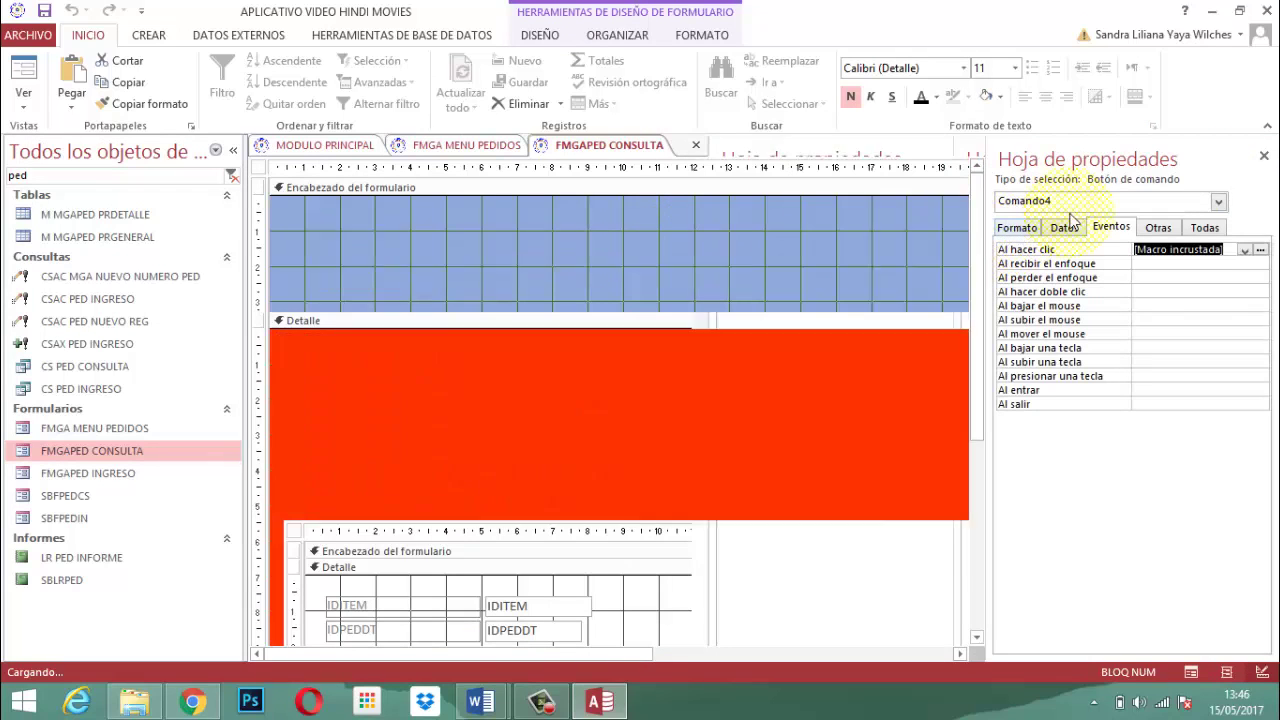
left_click(1263, 157)
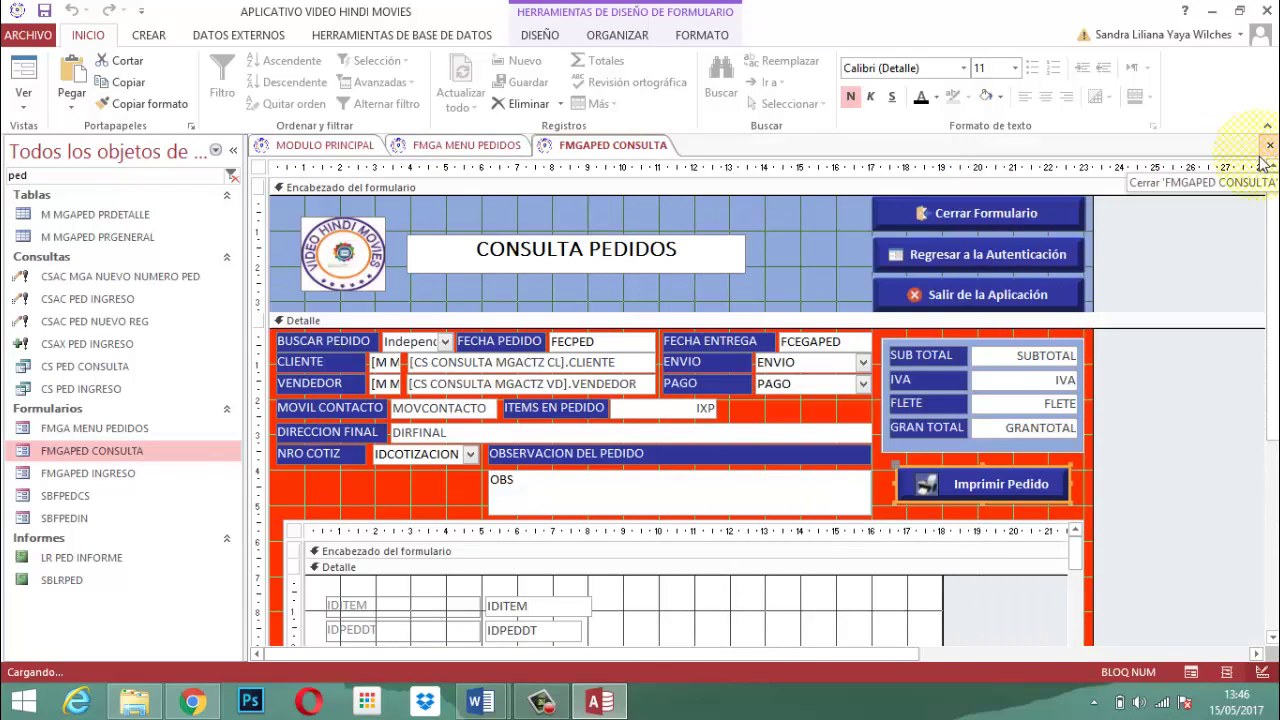
Close the FMGAPED CONSULTA form that is open in design view.
right_click(603, 148)
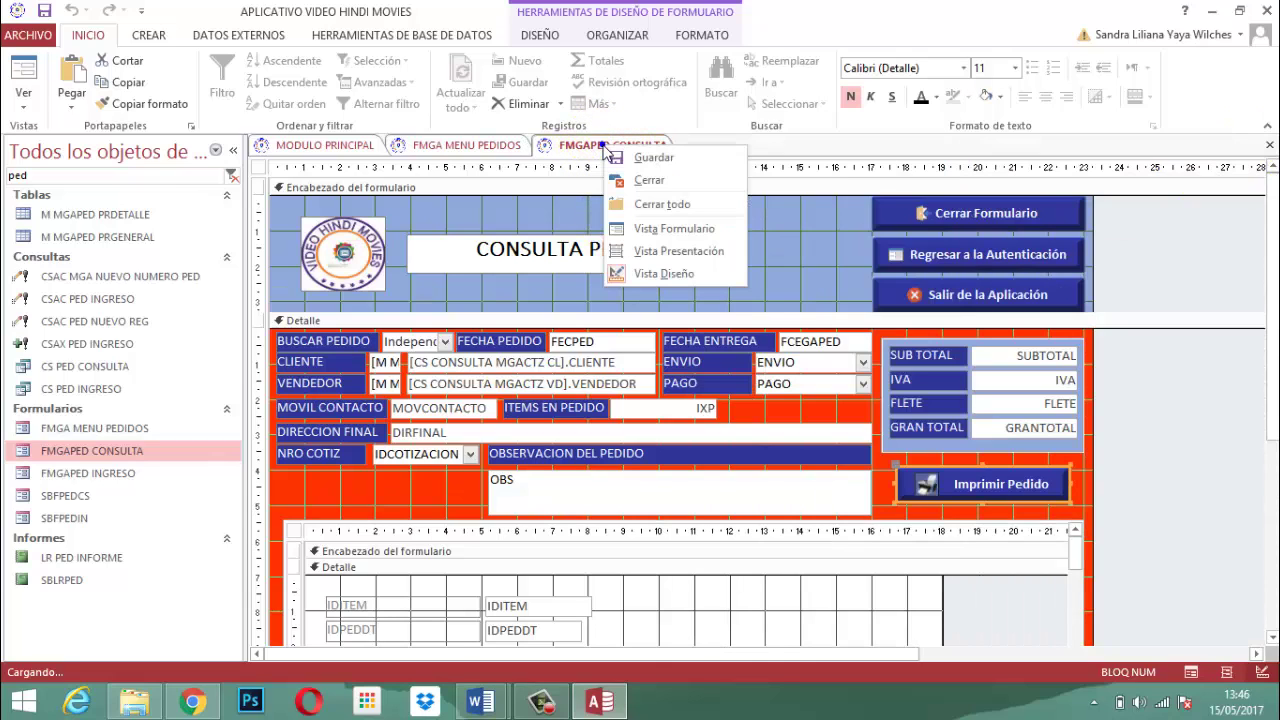
left_click(629, 149)
right_click(611, 149)
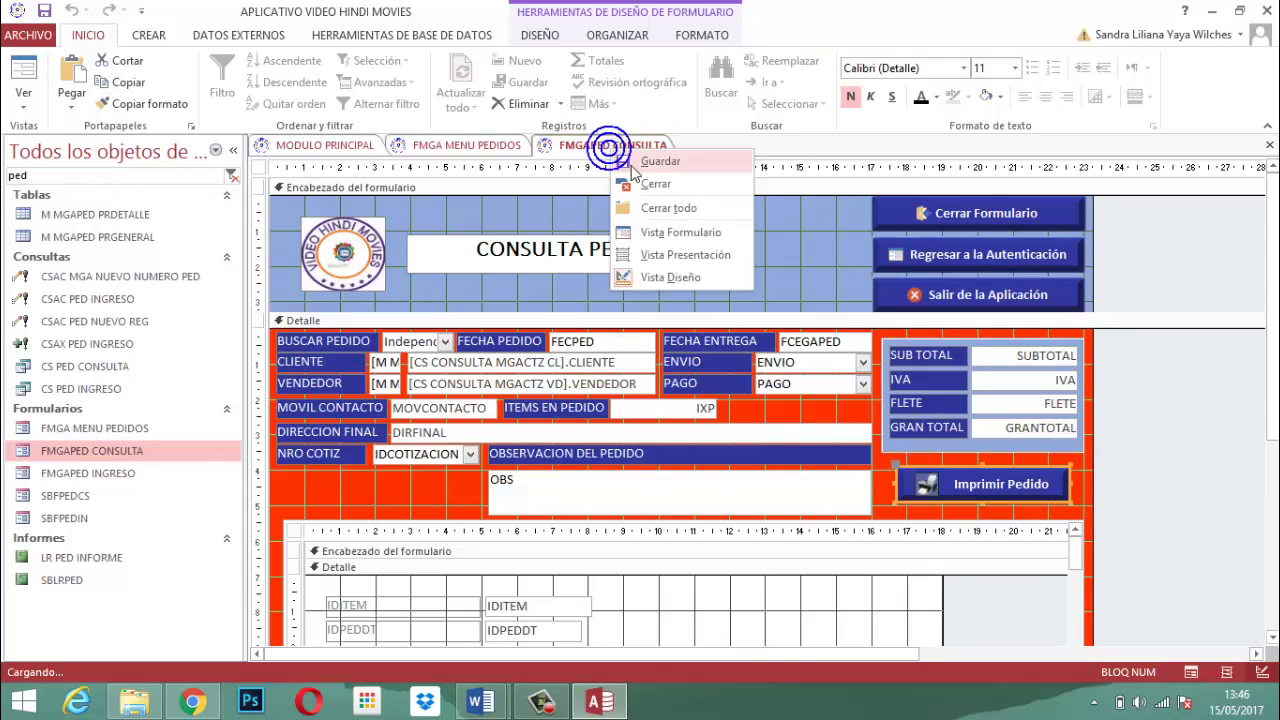
left_click(648, 186)
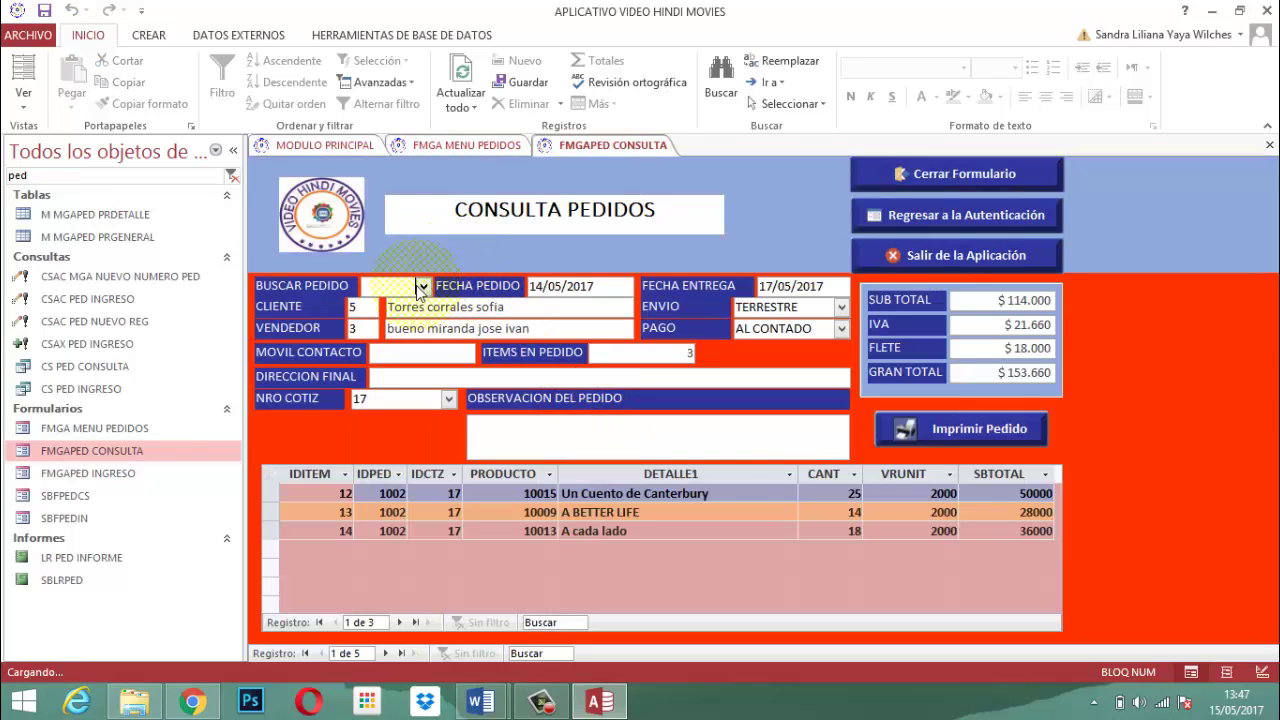
Look up four different orders in turn through the BUSCAR PEDIDO field to check the order details displayed.
left_click(423, 286)
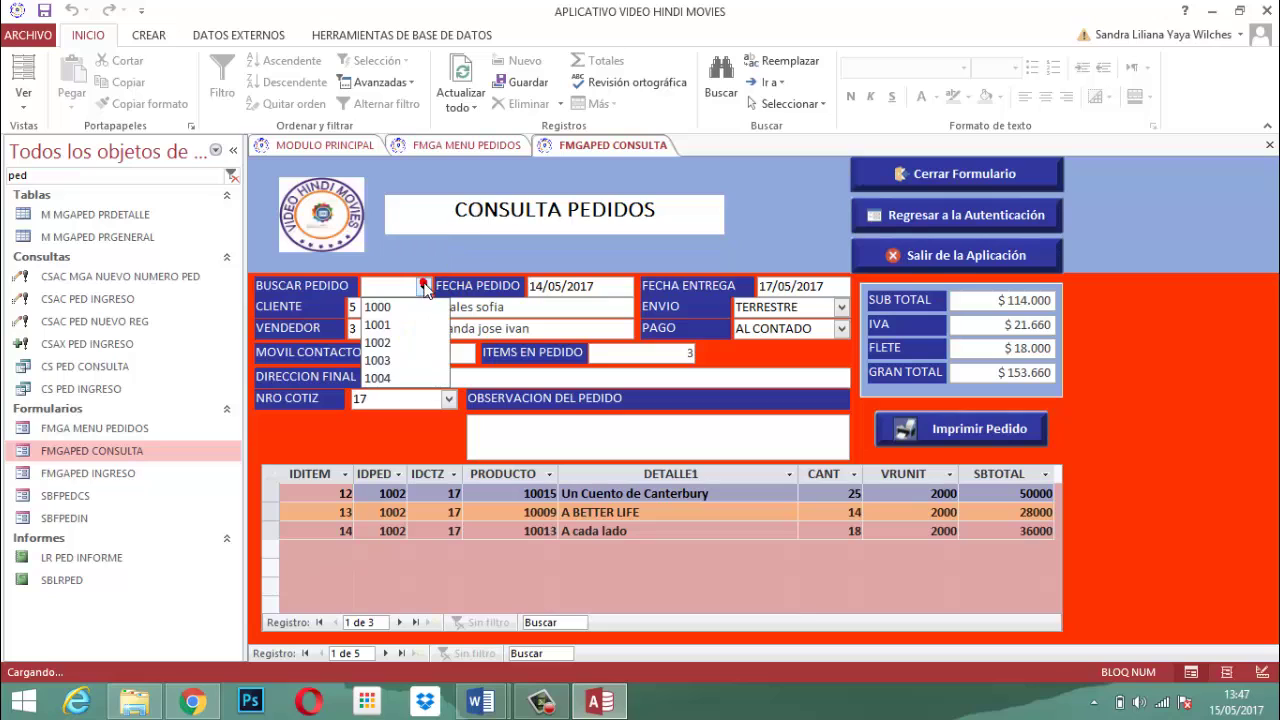
left_click(375, 361)
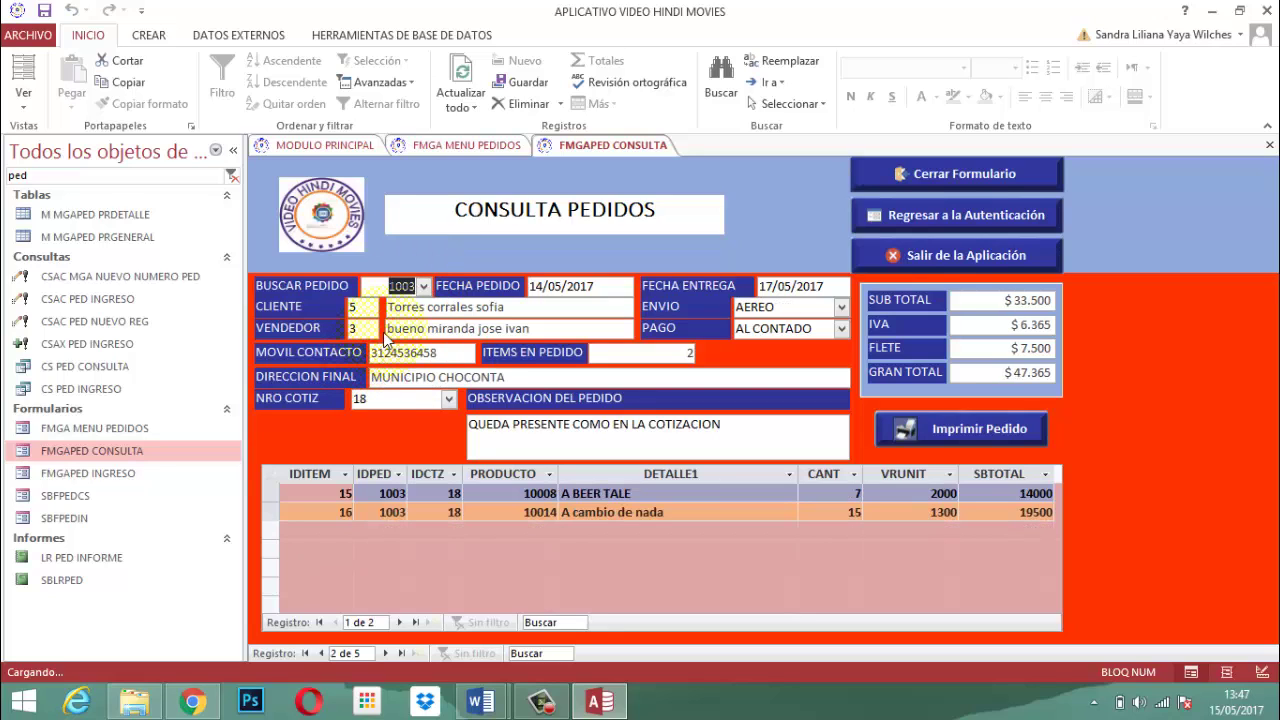
left_click(423, 286)
left_click(378, 378)
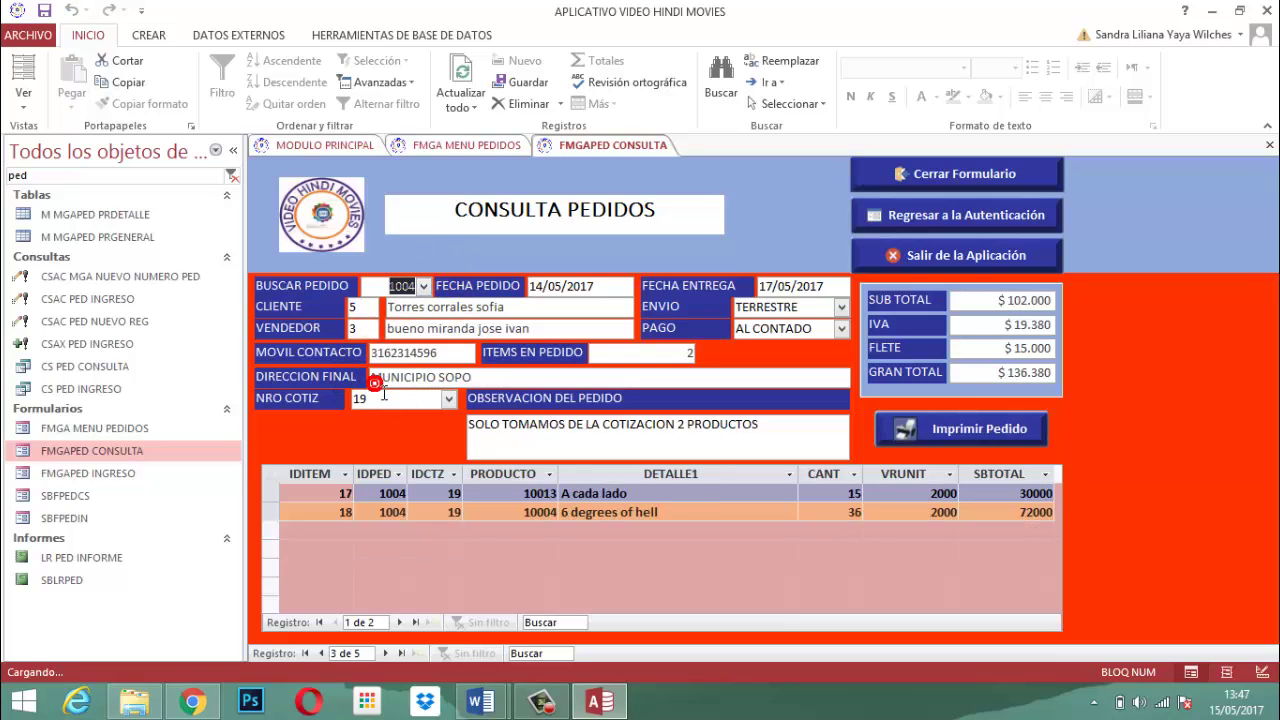
left_click(423, 286)
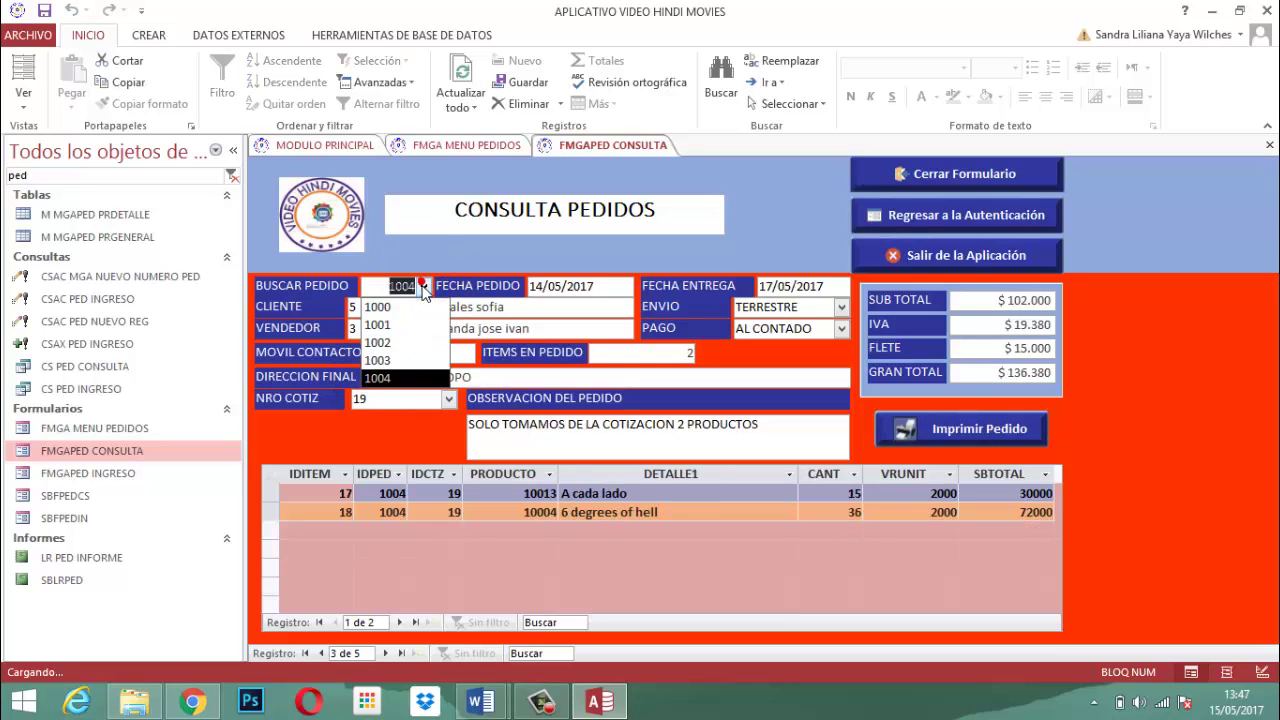
left_click(377, 378)
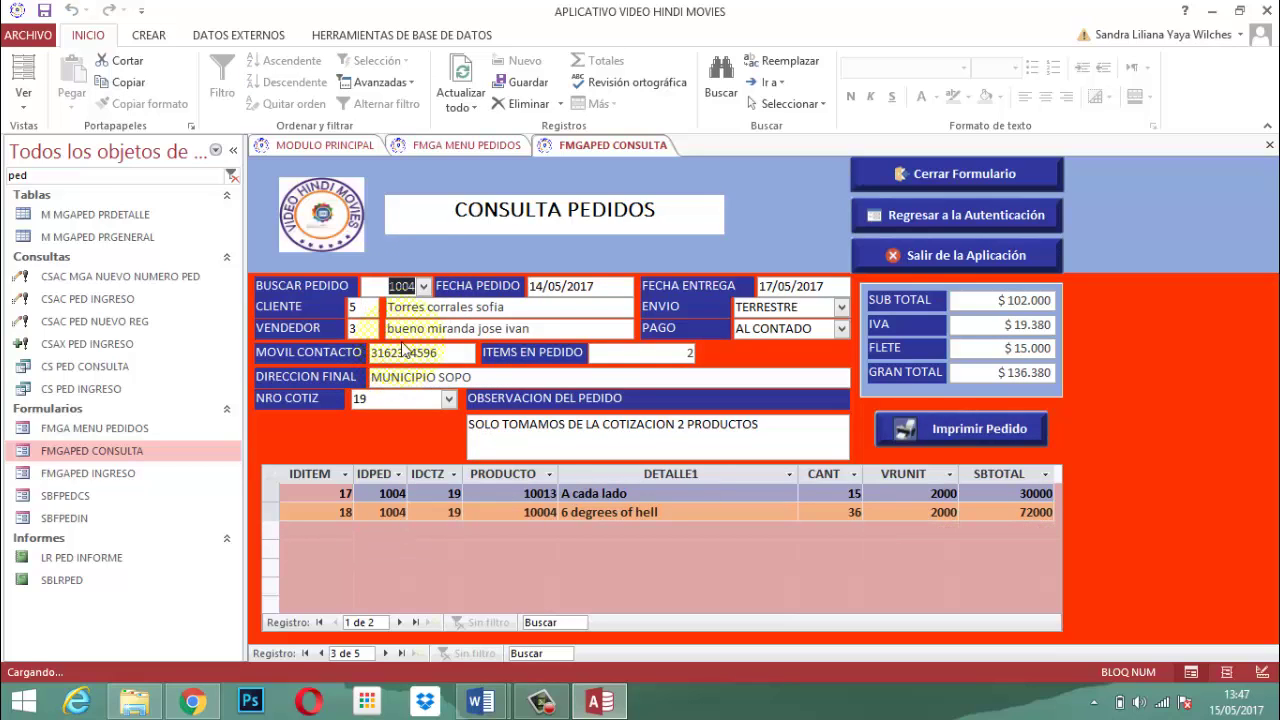
left_click(423, 287)
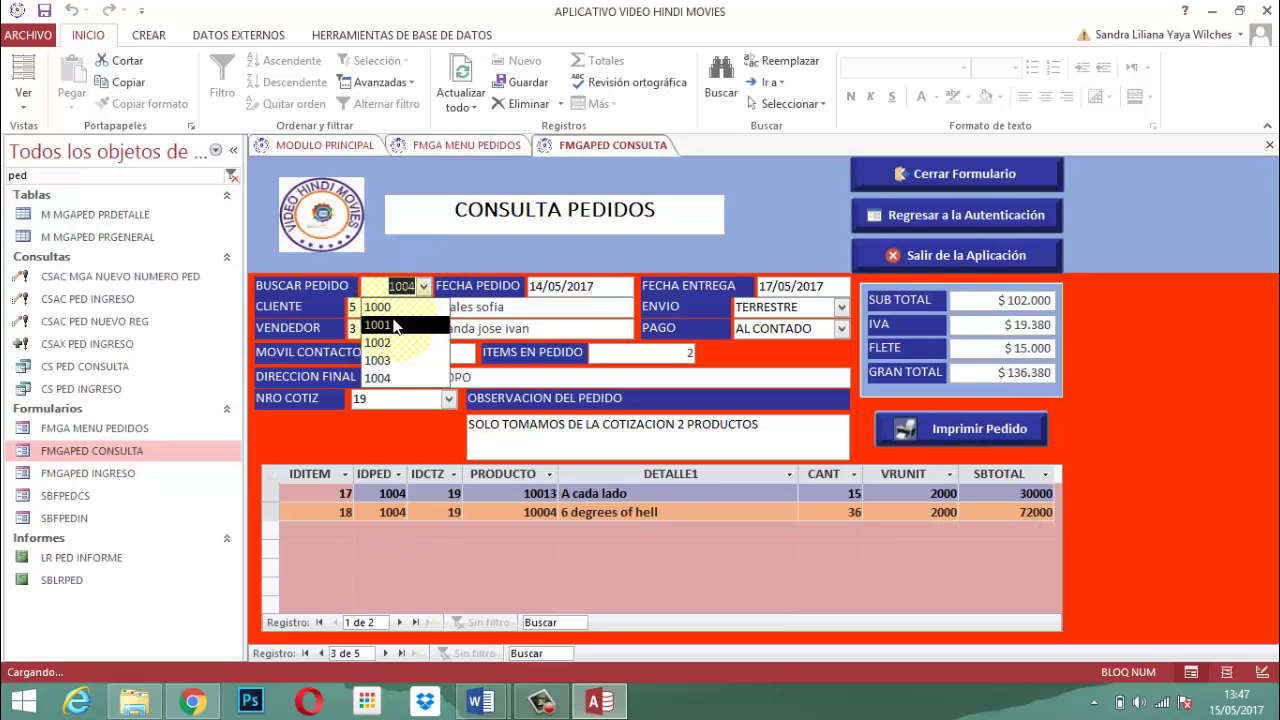
left_click(392, 318)
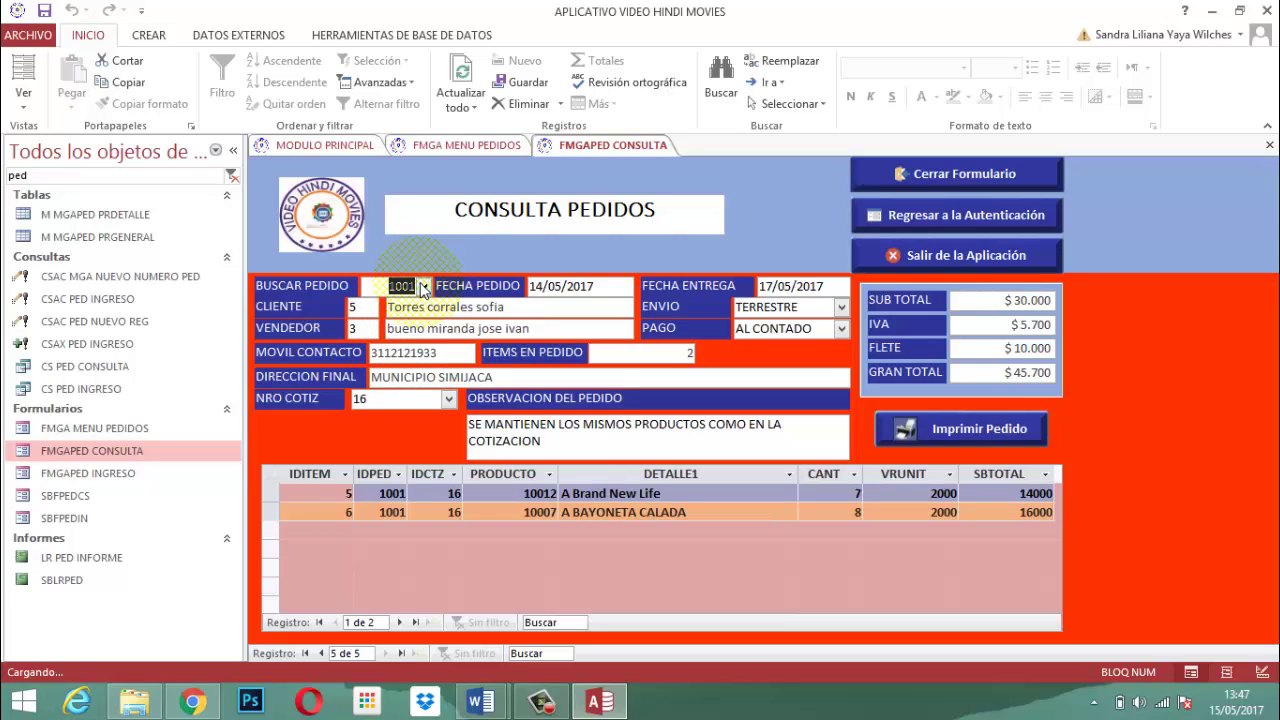
left_click(423, 286)
left_click(408, 306)
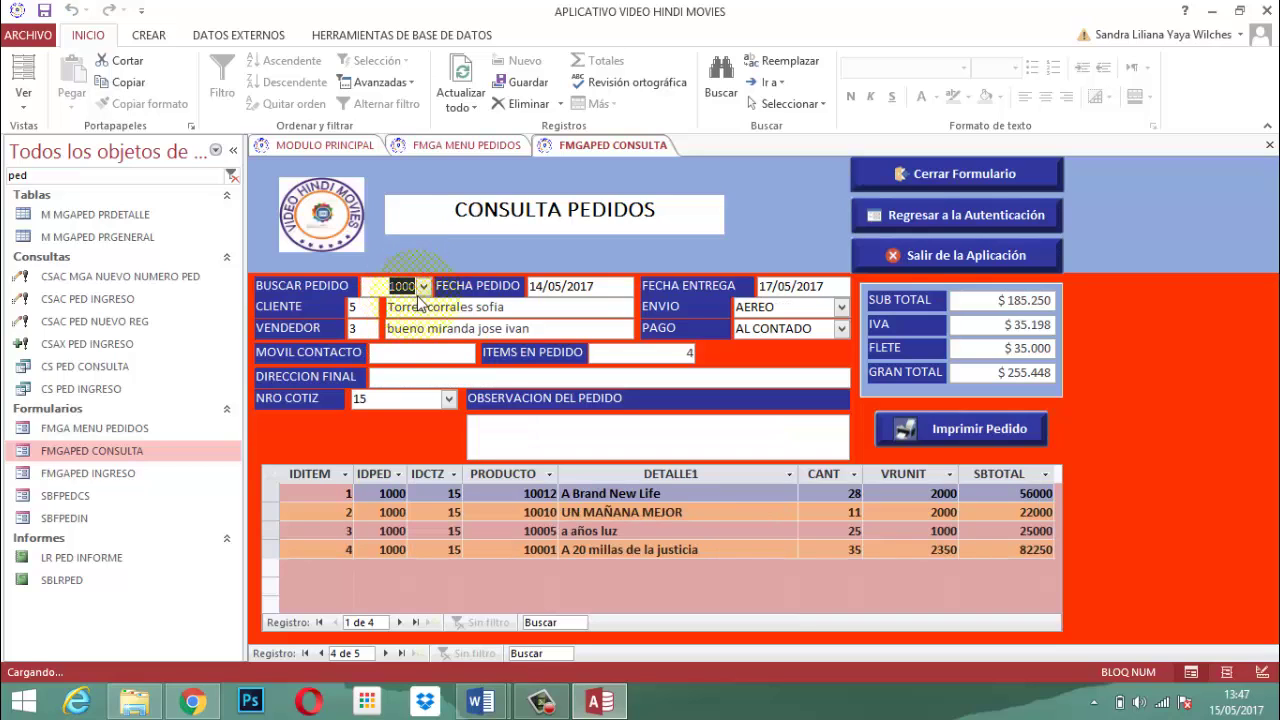
Select the second through fifth orders of the BUSCAR PEDIDO list in turn to review each one's items and totals.
left_click(424, 286)
left_click(400, 326)
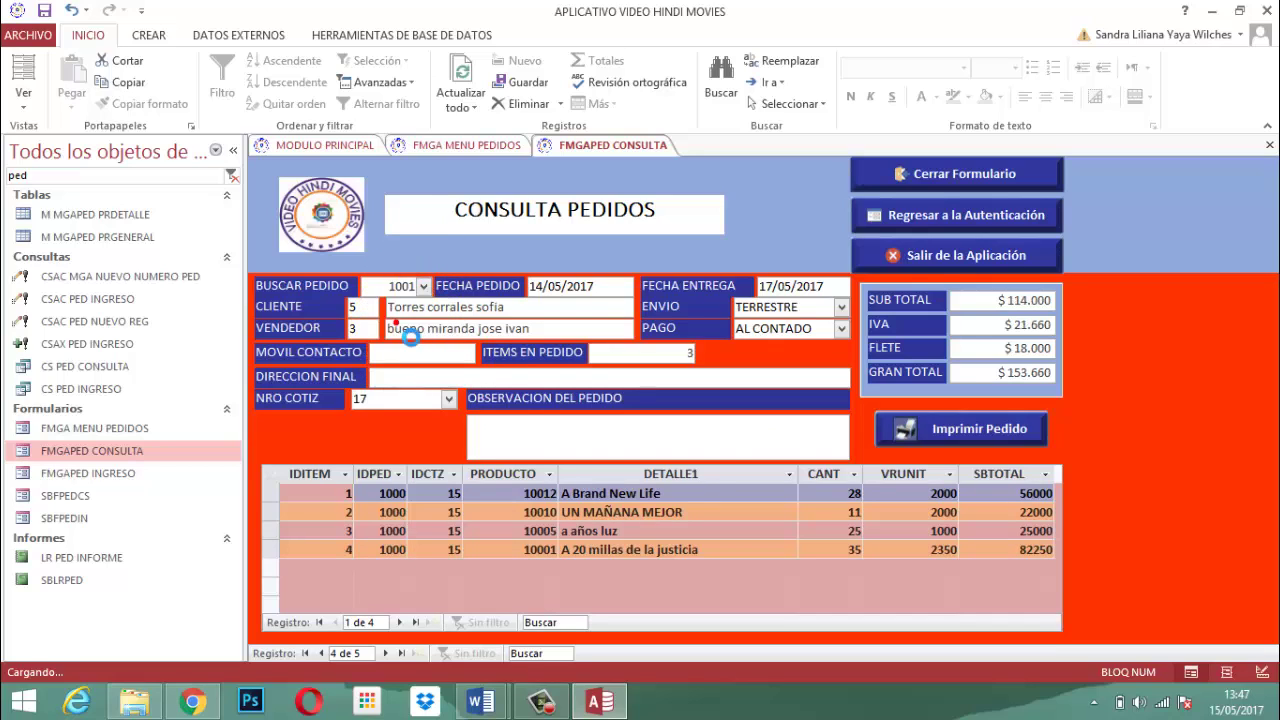
left_click(424, 287)
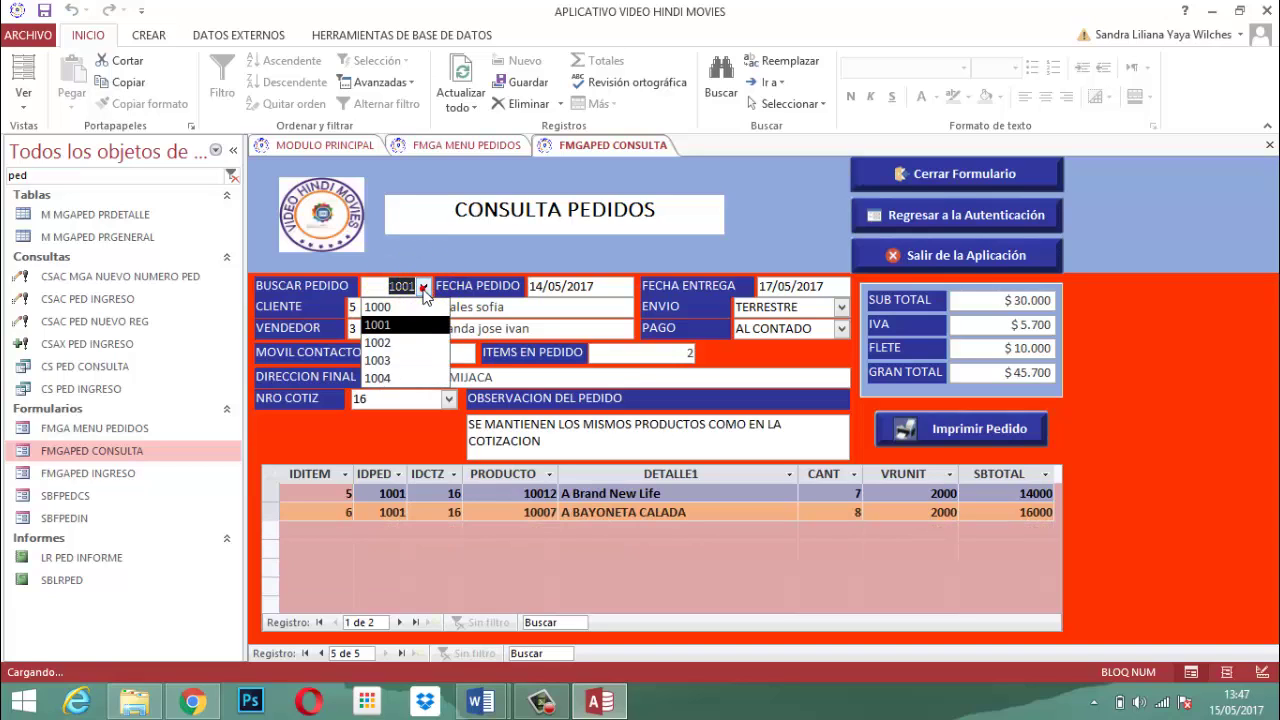
left_click(393, 342)
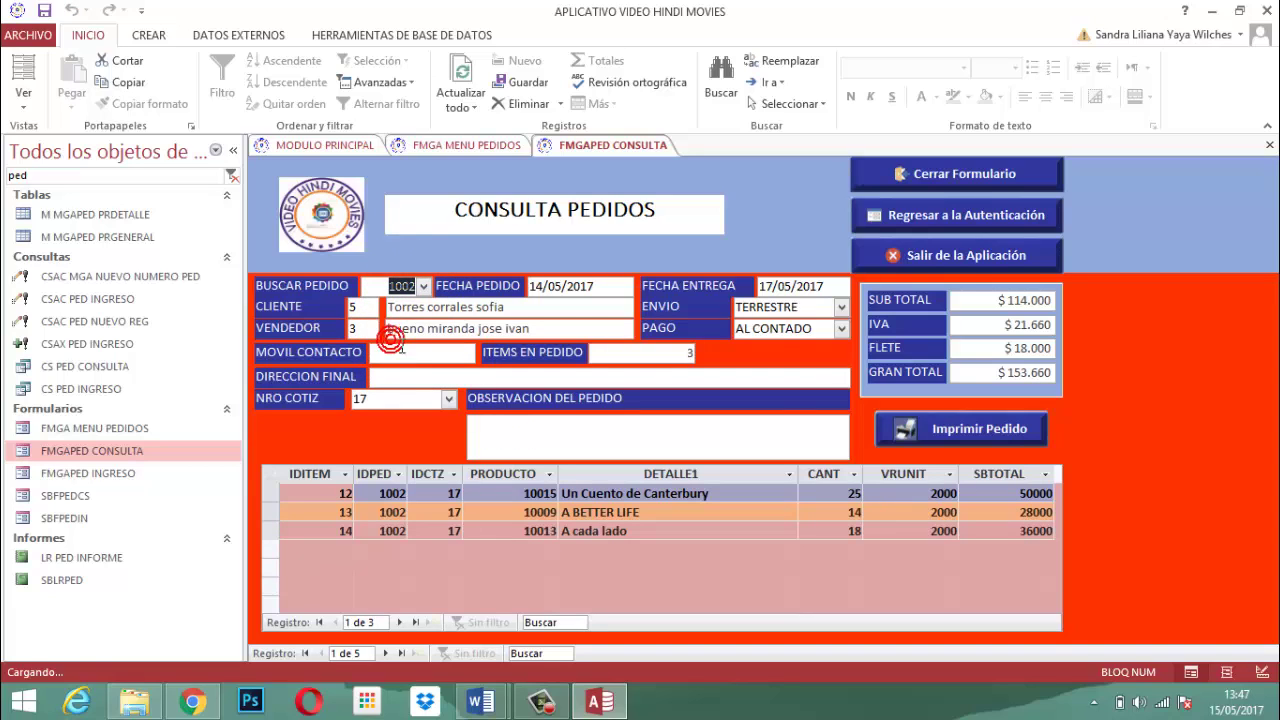
left_click(424, 287)
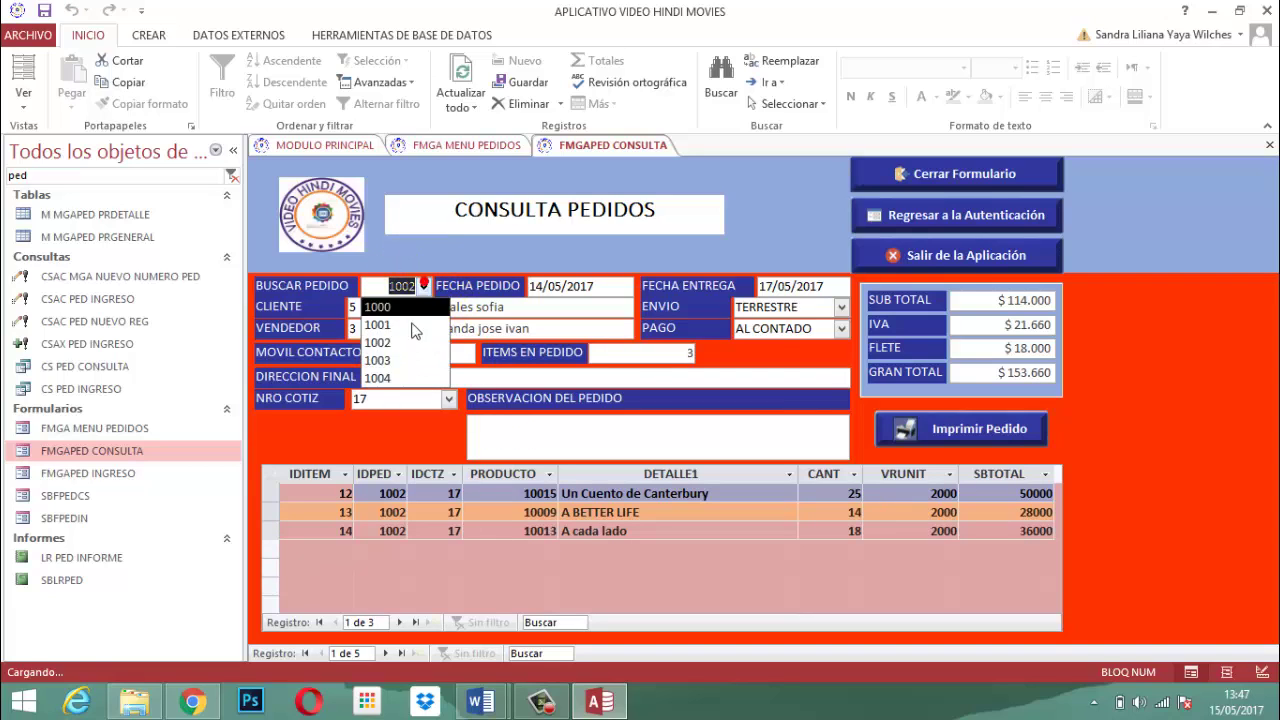
left_click(393, 359)
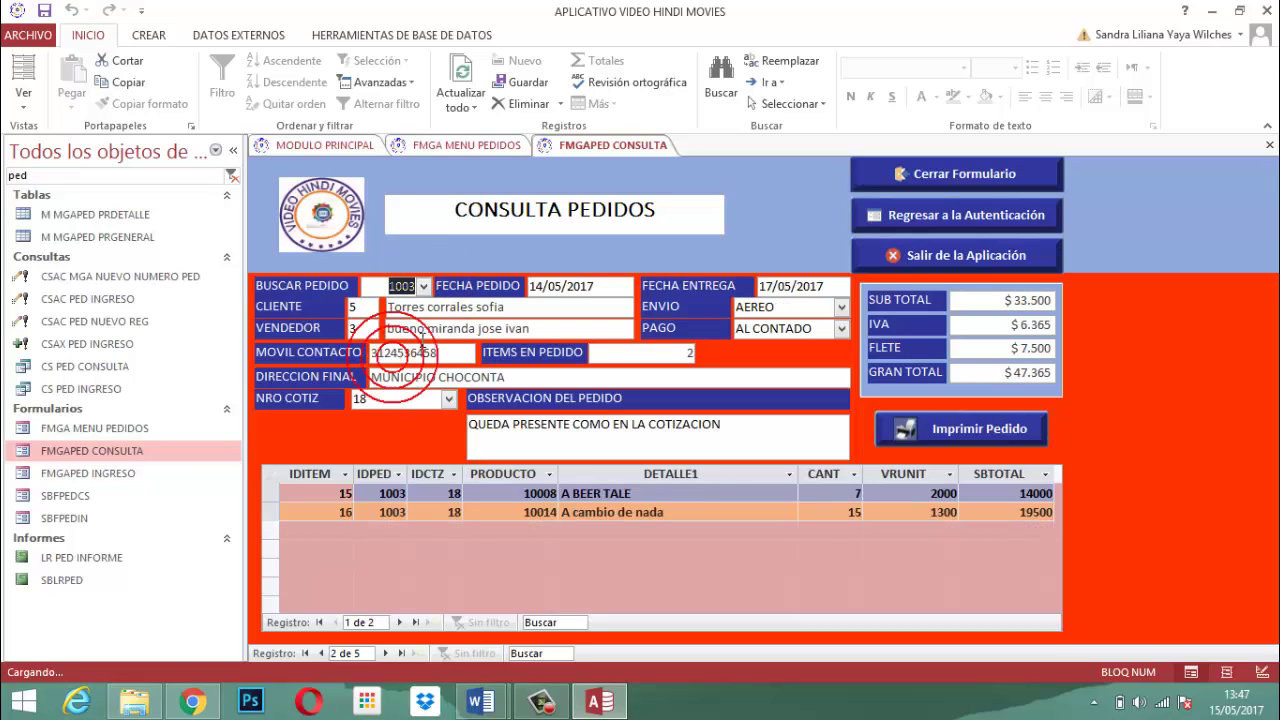
left_click(424, 287)
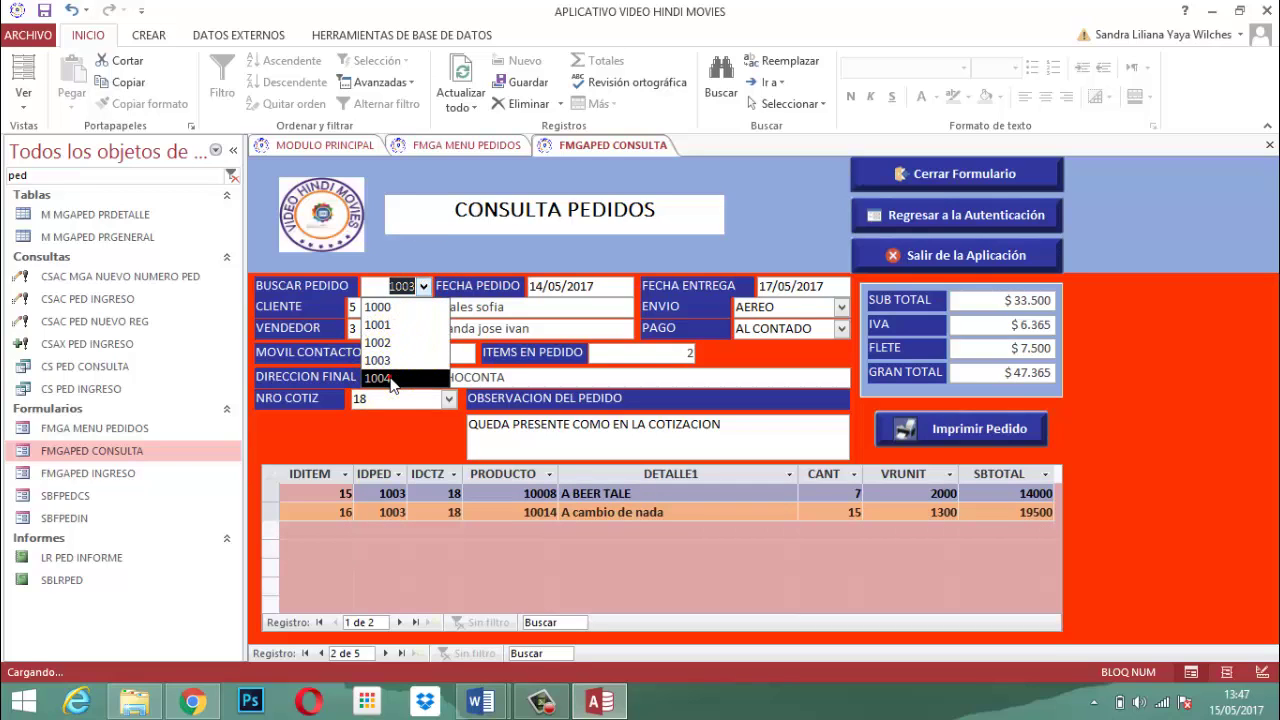
left_click(390, 379)
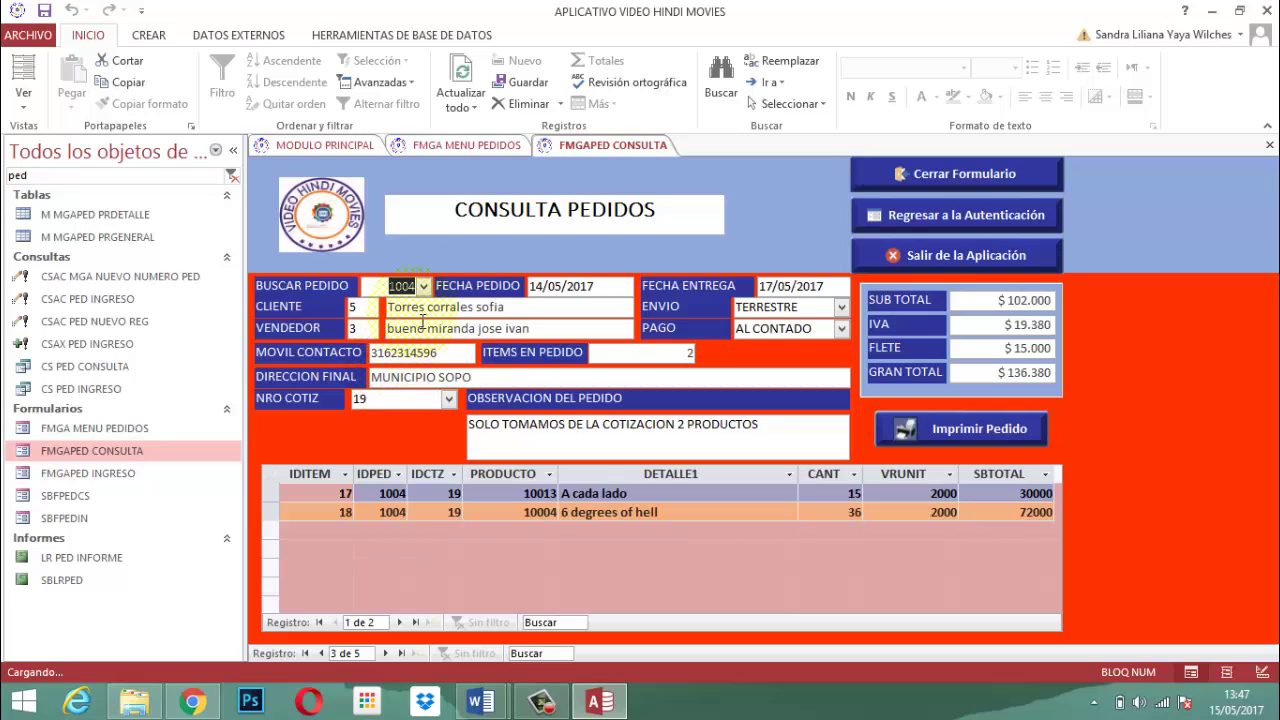
Select the first order in the BUSCAR PEDIDO list and preview its report with Imprimir Pedido.
left_click(424, 287)
left_click(402, 302)
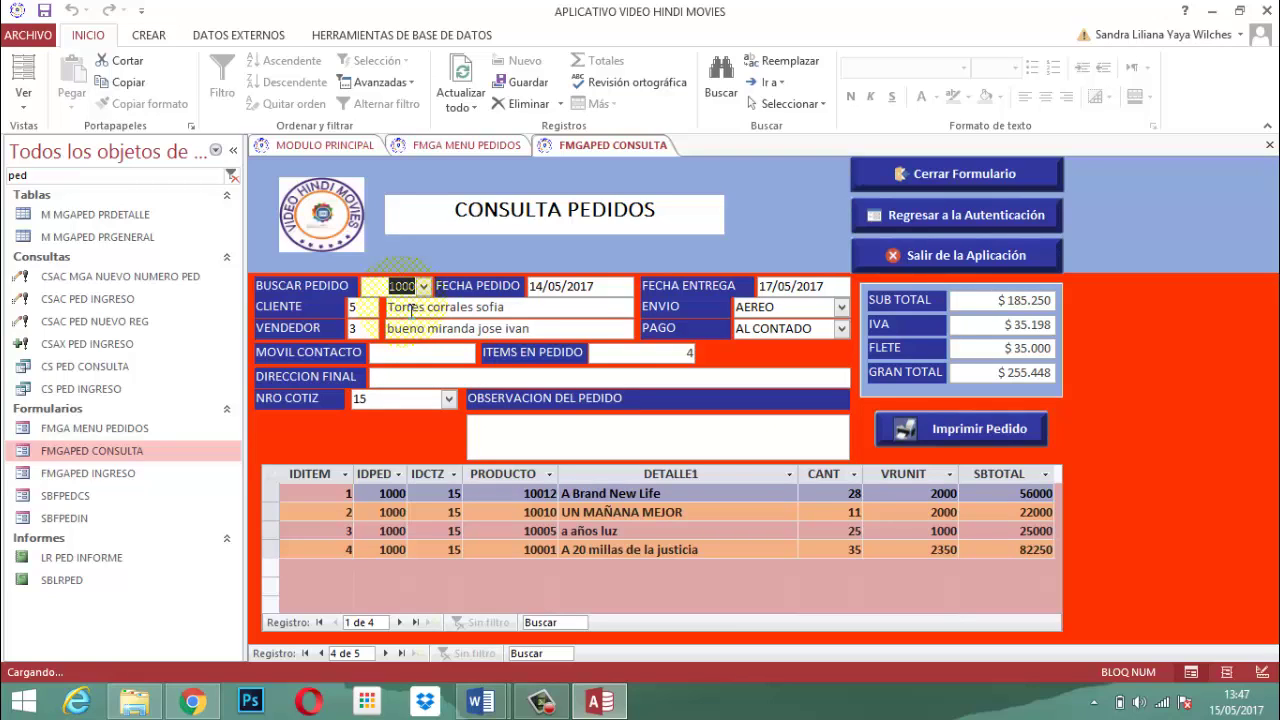
left_click(990, 426)
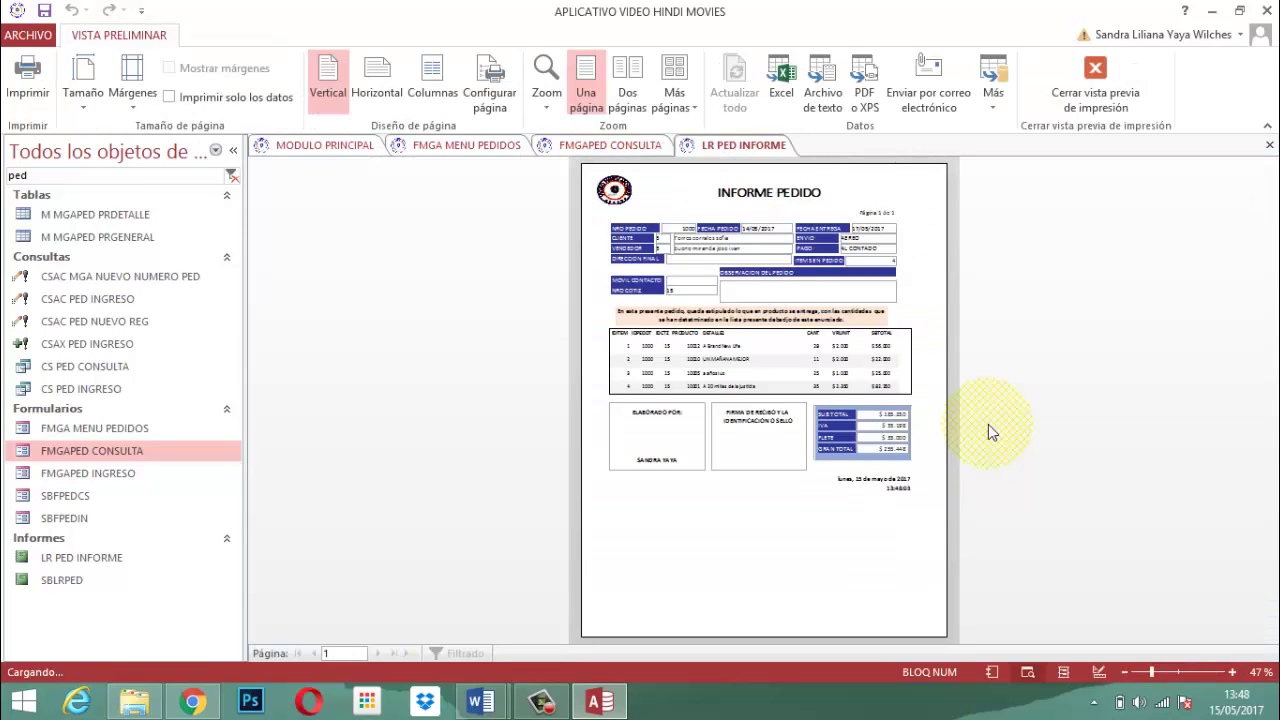
Examine the previewed INFORME PEDIDO up close, checking its header data, product lines, signature boxes, totals and date.
left_click(776, 304)
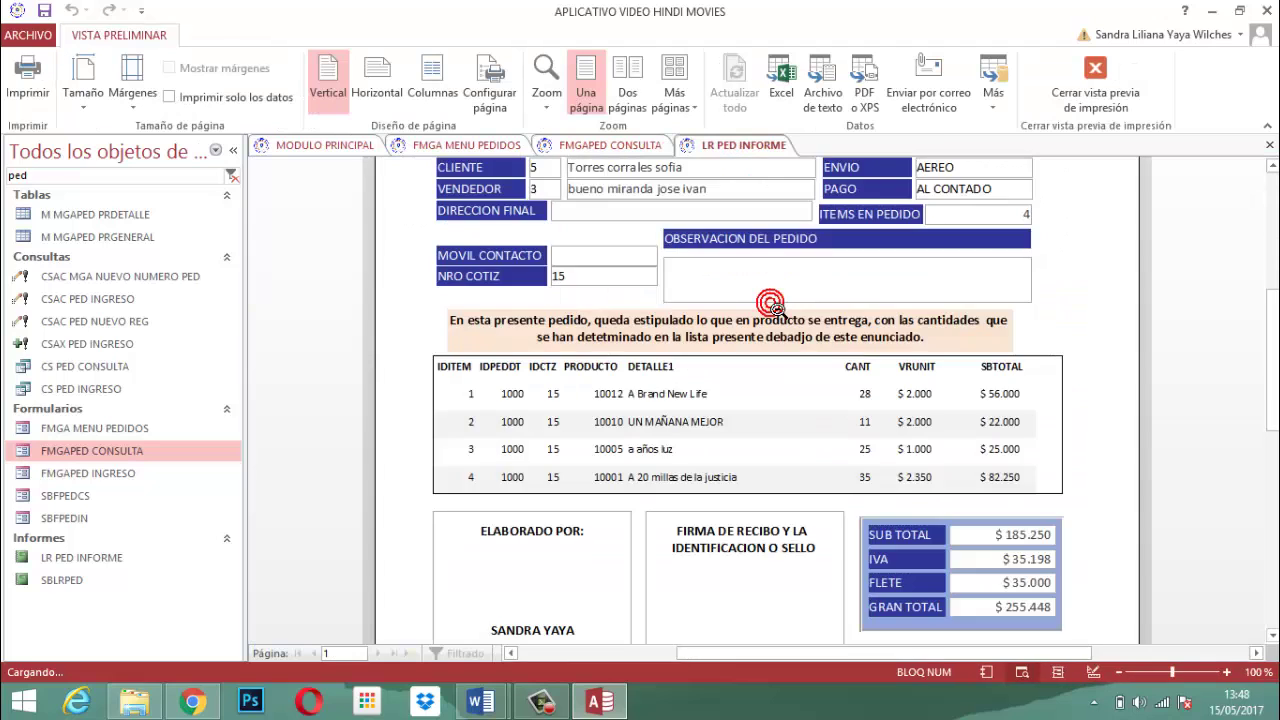
left_click(687, 290)
left_click(691, 240)
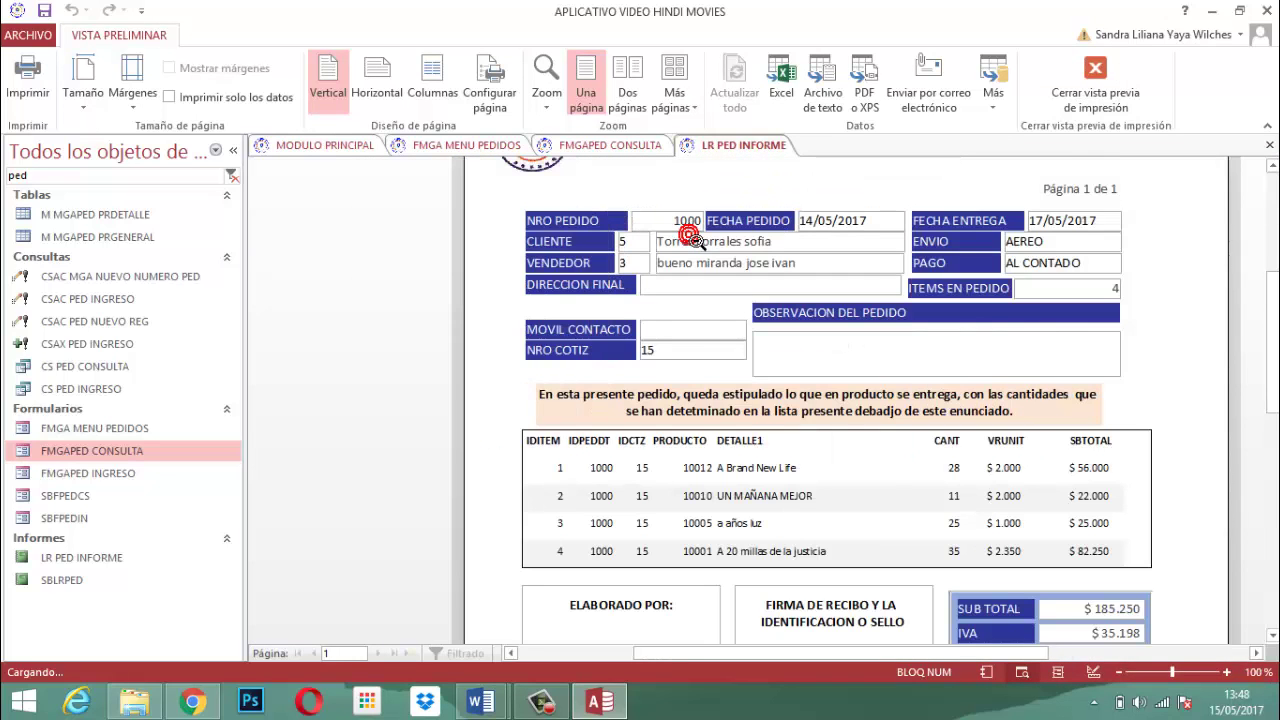
left_click(688, 234)
left_click(806, 208)
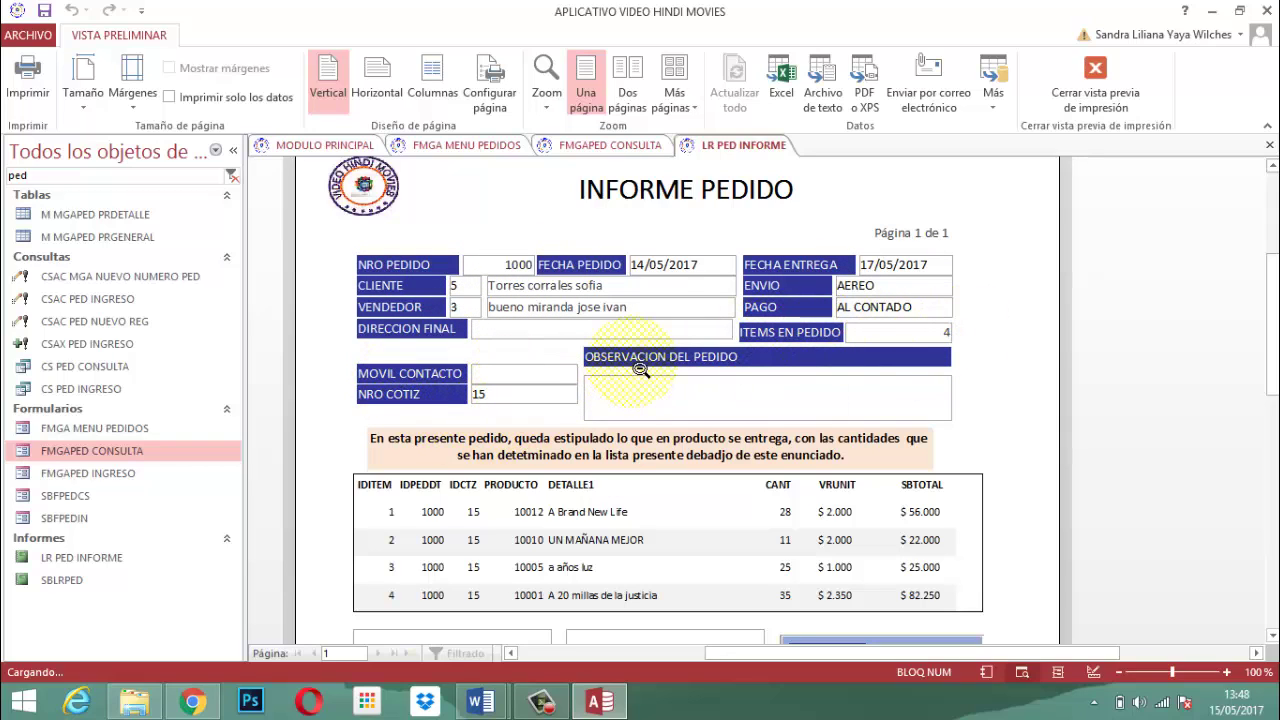
left_click(697, 454)
left_click(742, 360)
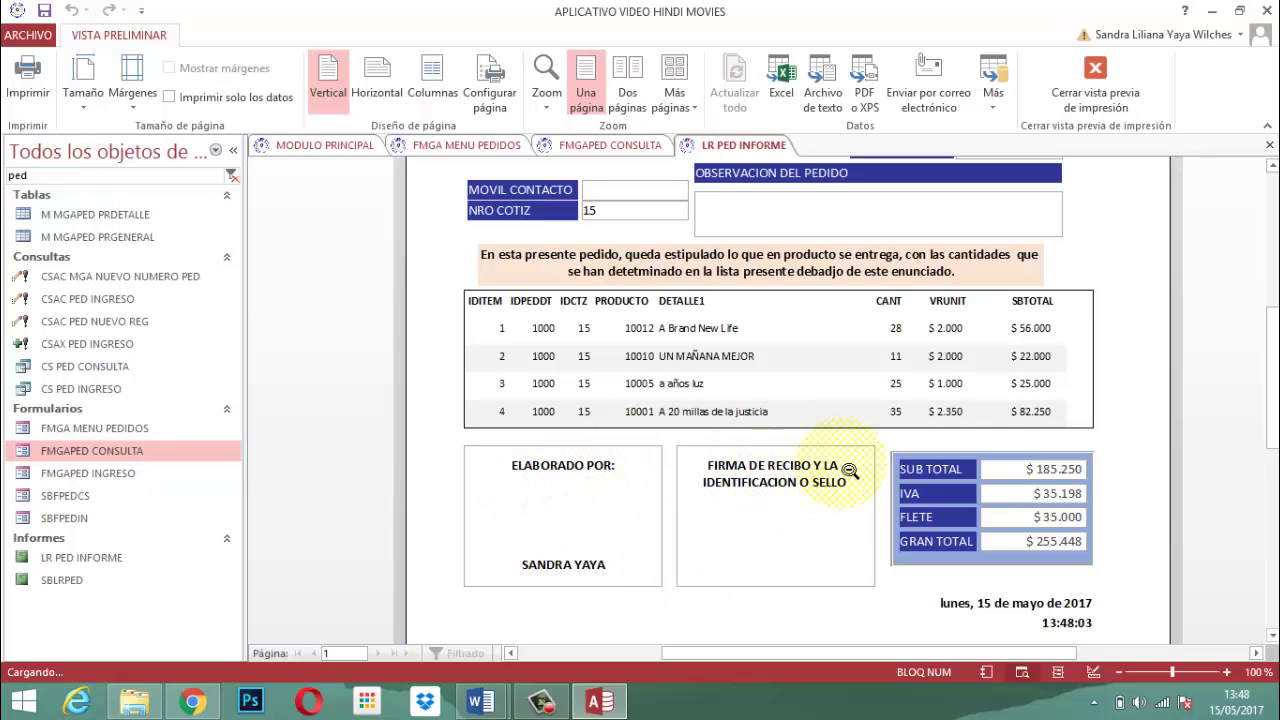
scroll(1078, 578, "down", 2)
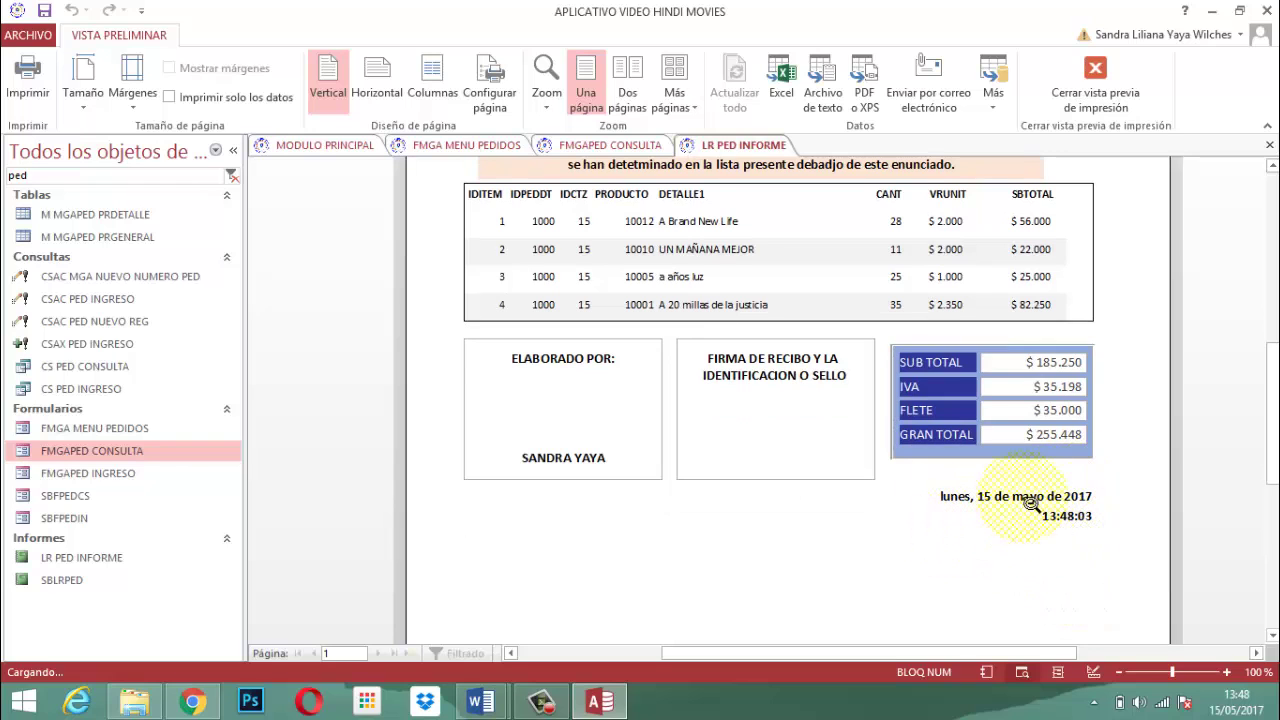
scroll(915, 500, "up", 3)
scroll(900, 470, "up", 1)
left_click(666, 358)
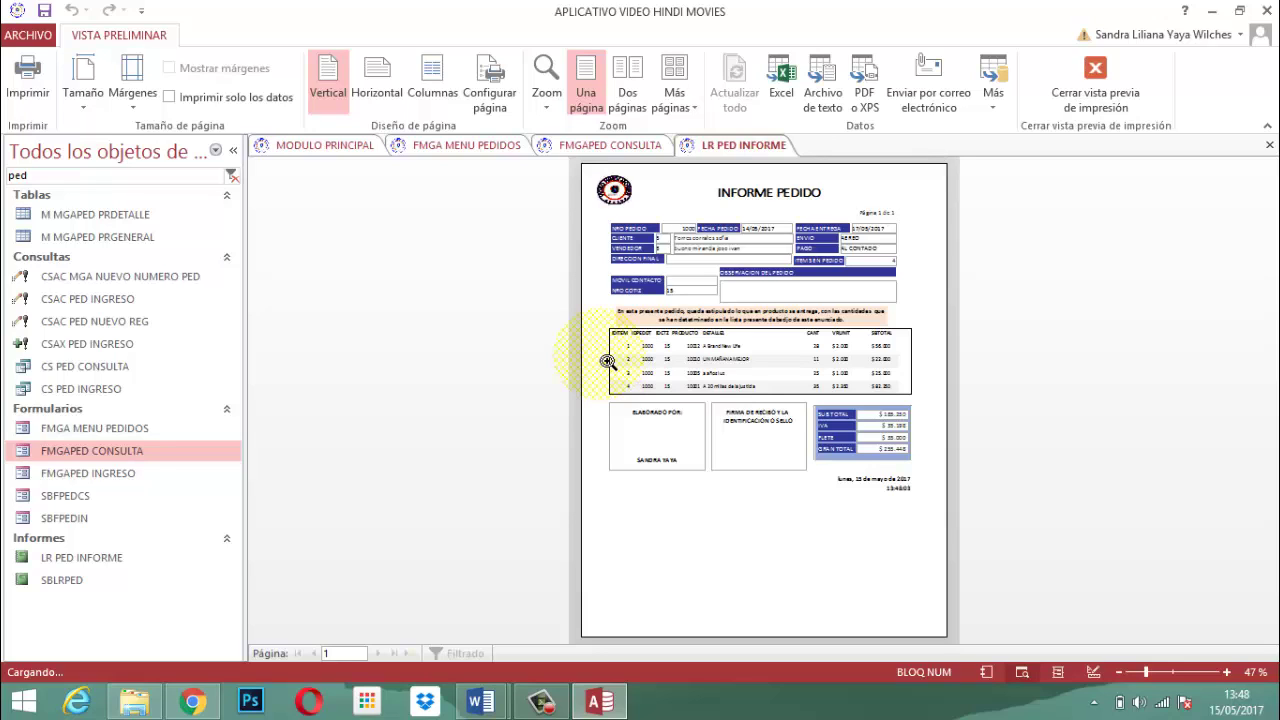
Print one copy of the whole order report on the Canon MX320 series printer and close the print preview.
left_click(28, 78)
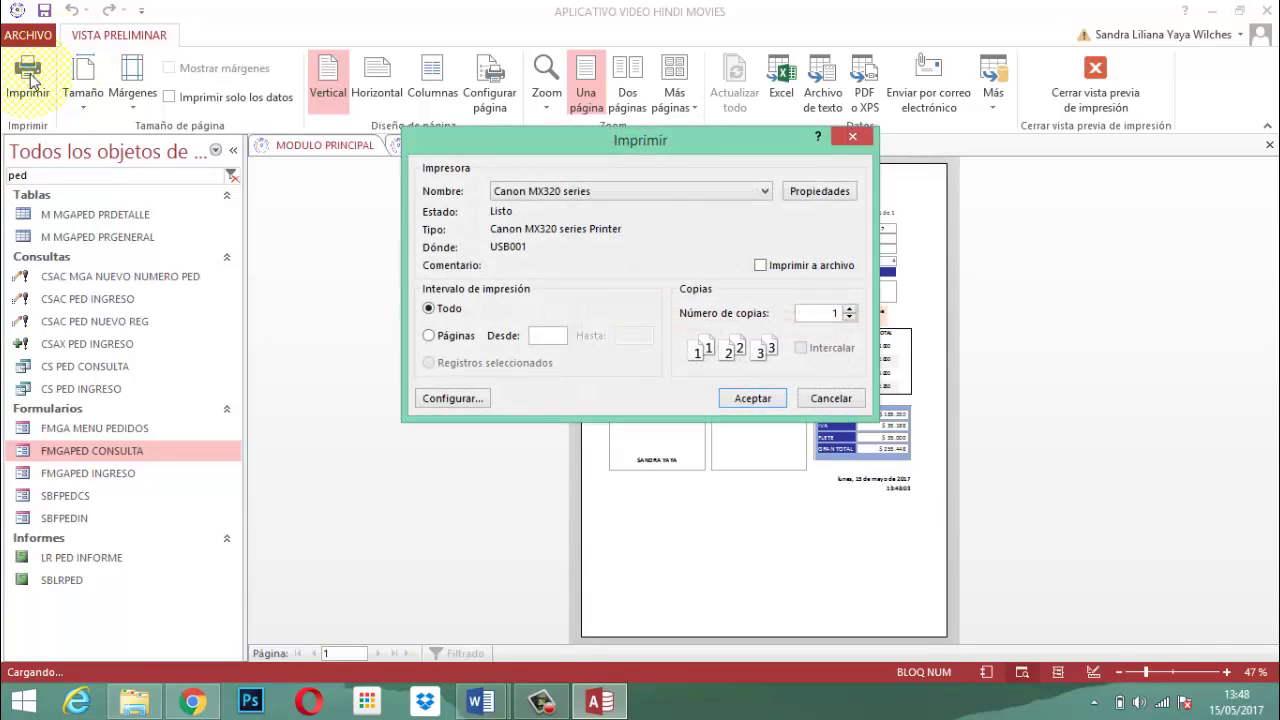
left_click(748, 399)
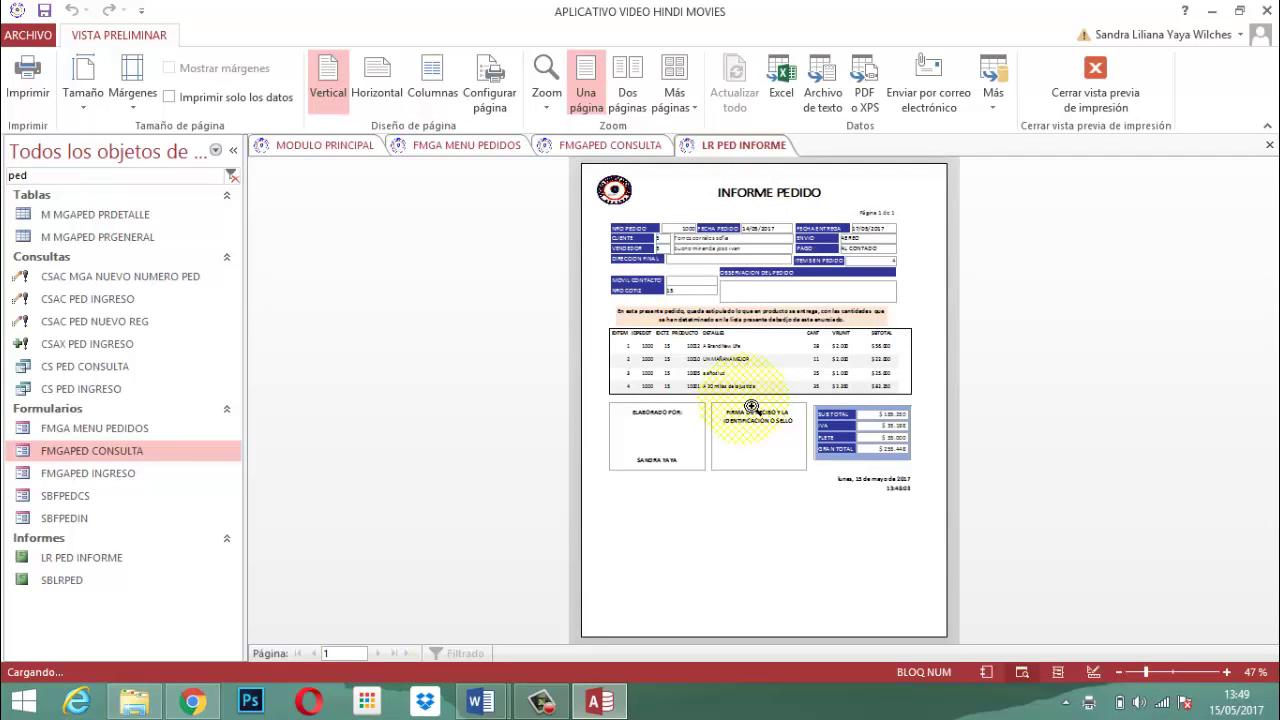
left_click(1100, 86)
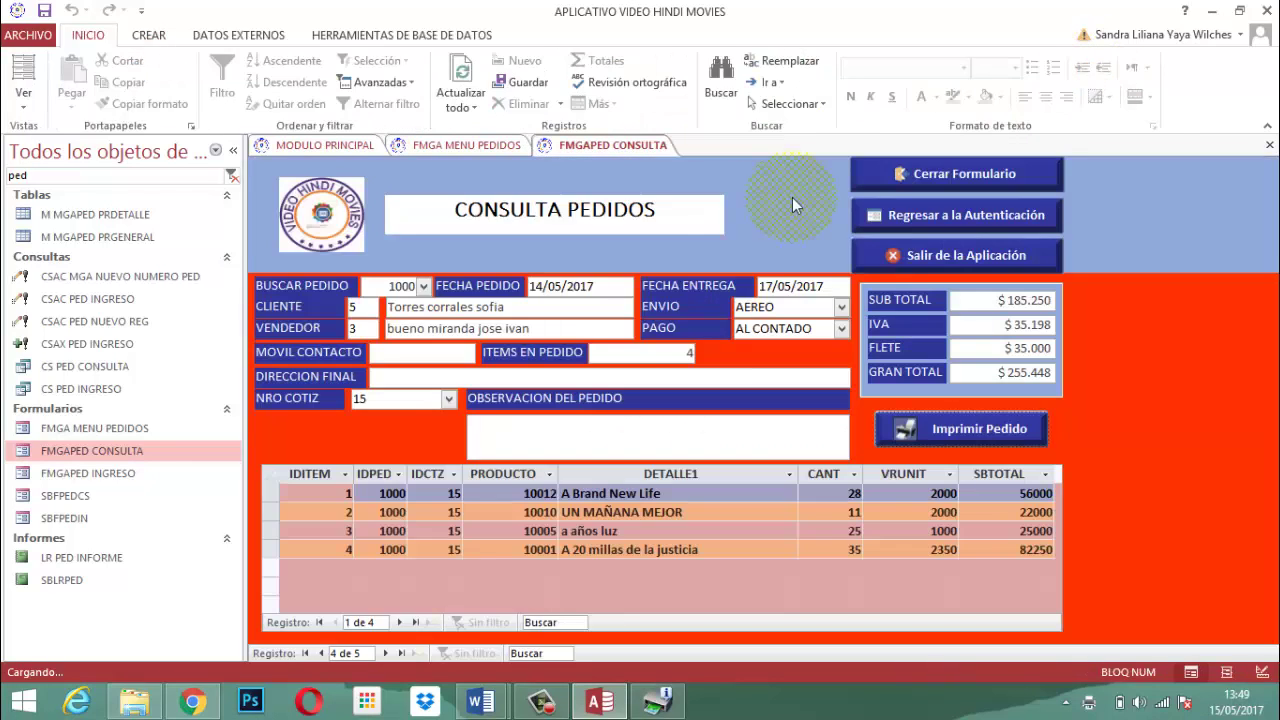
Close the CONSULTA PEDIDOS form, the VIDEO HINDI MOVIES application and the project folder window.
left_click(950, 178)
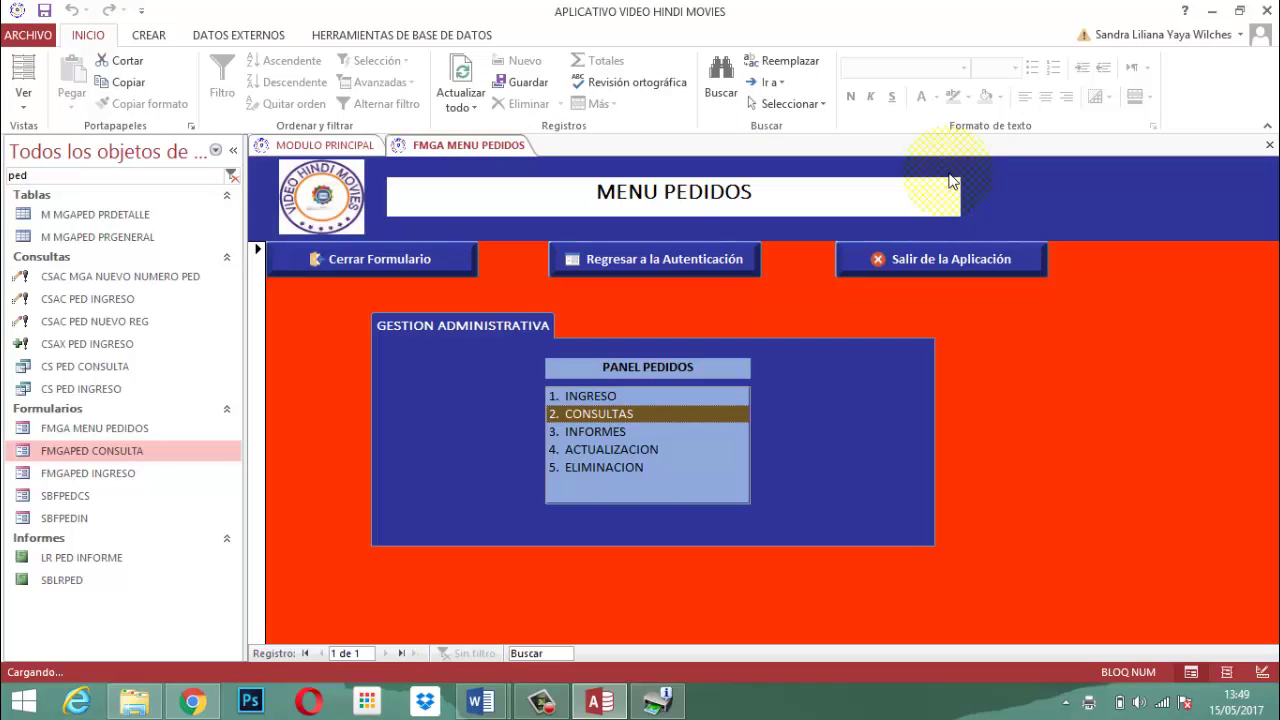
left_click(950, 260)
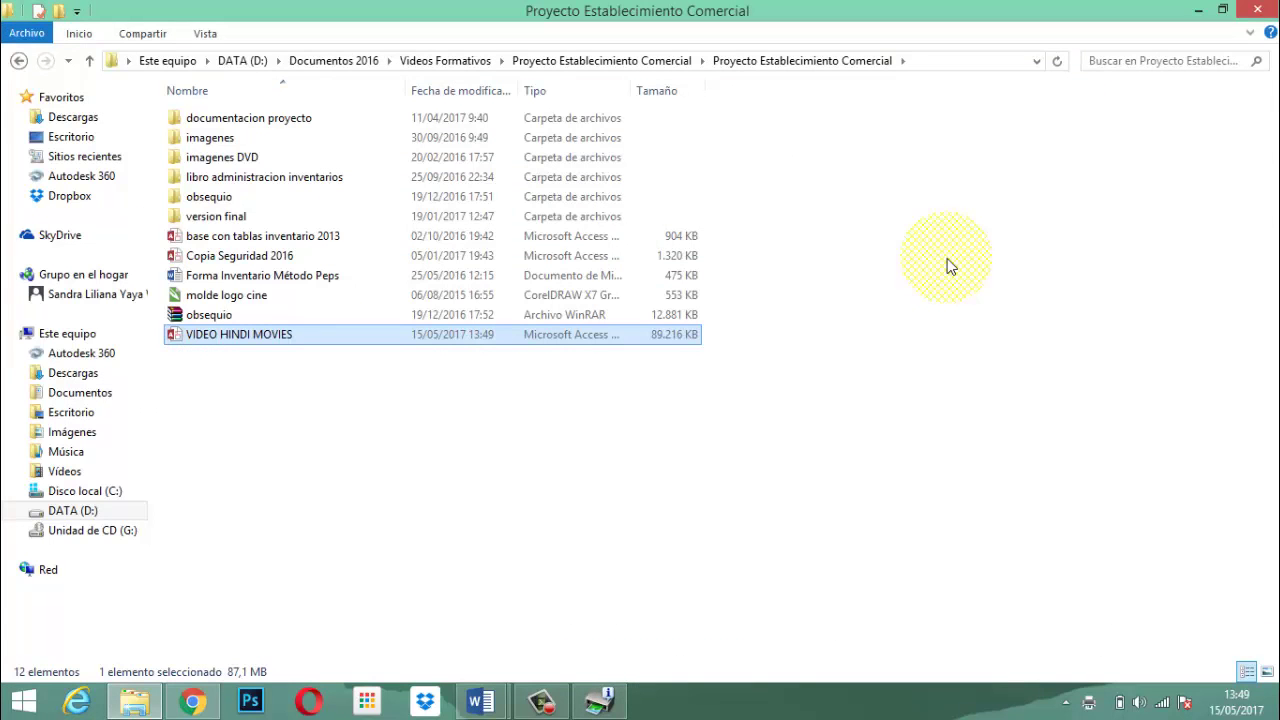
left_click(1262, 10)
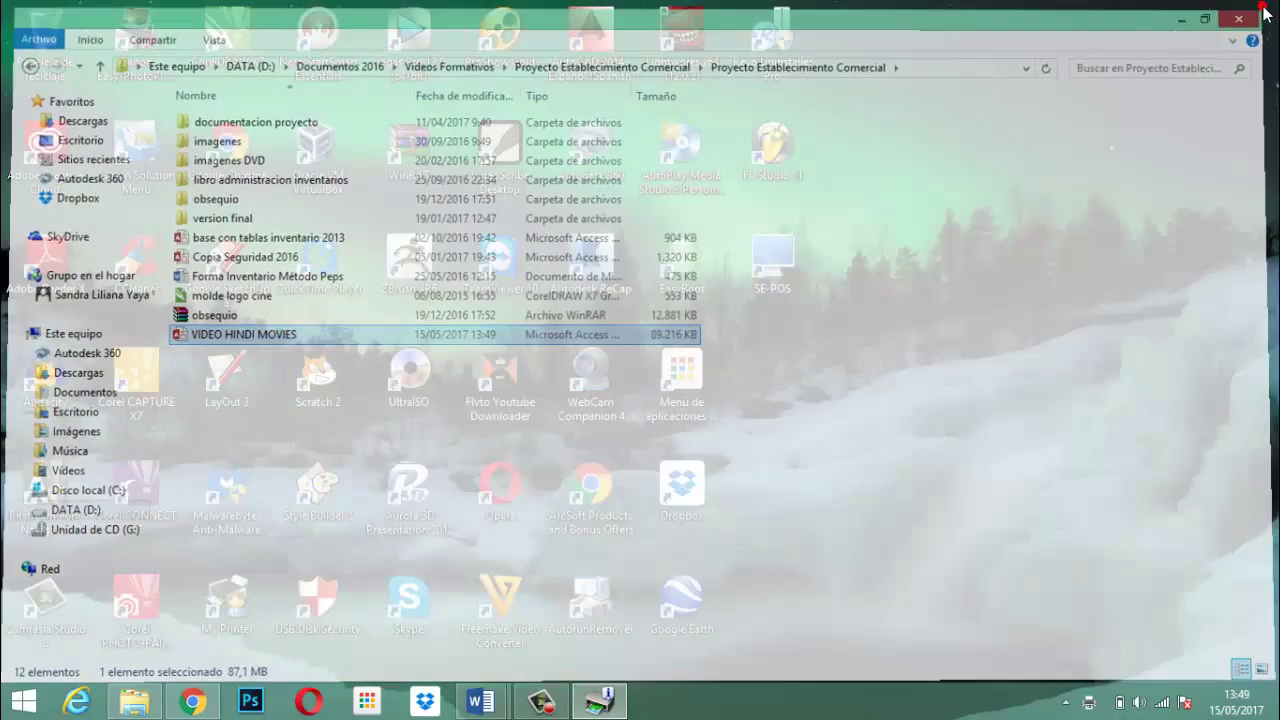